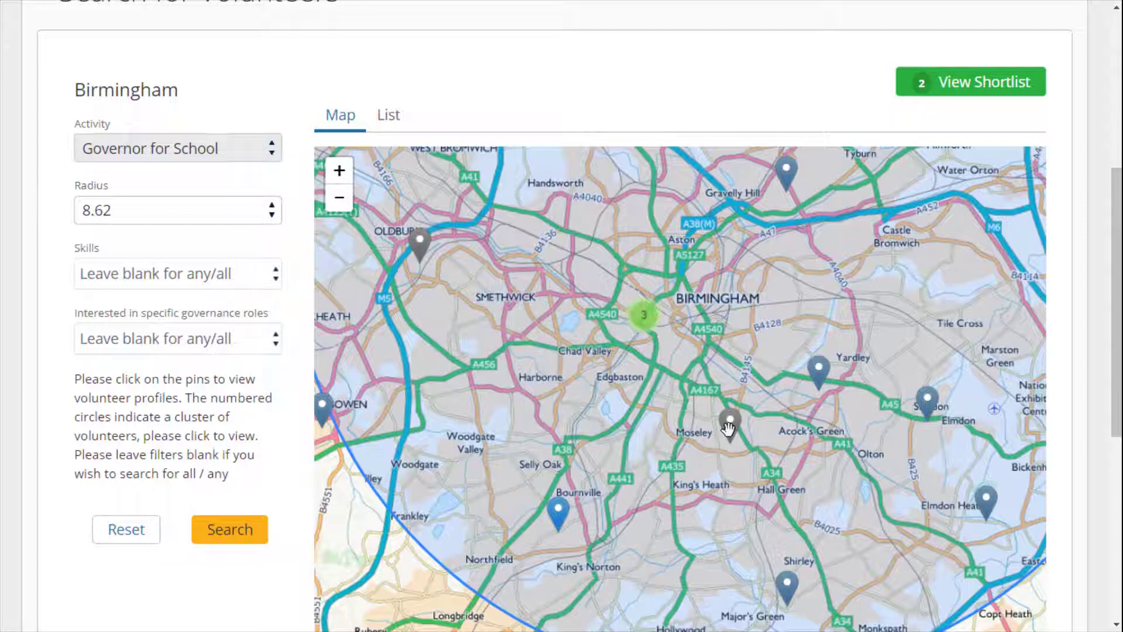
View the profile of the volunteer pinned near Moseley and run the volunteer search around Birmingham.
{"action": "left_click", "coordinate": [728, 429]}
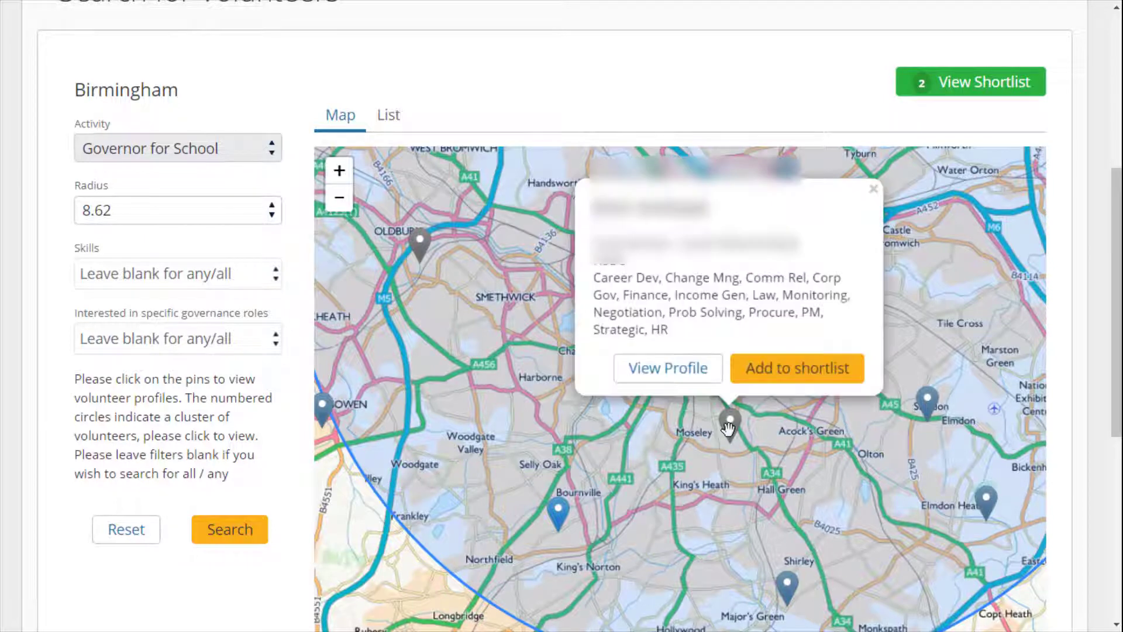
{"action": "left_click", "coordinate": [691, 370]}
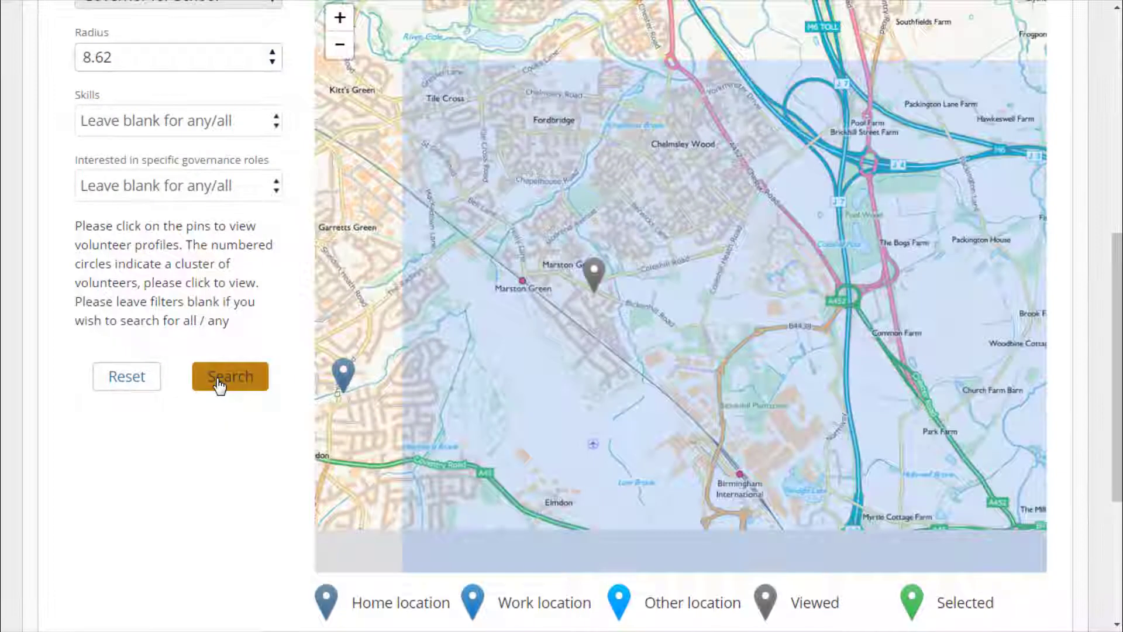
{"action": "left_click", "coordinate": [220, 383]}
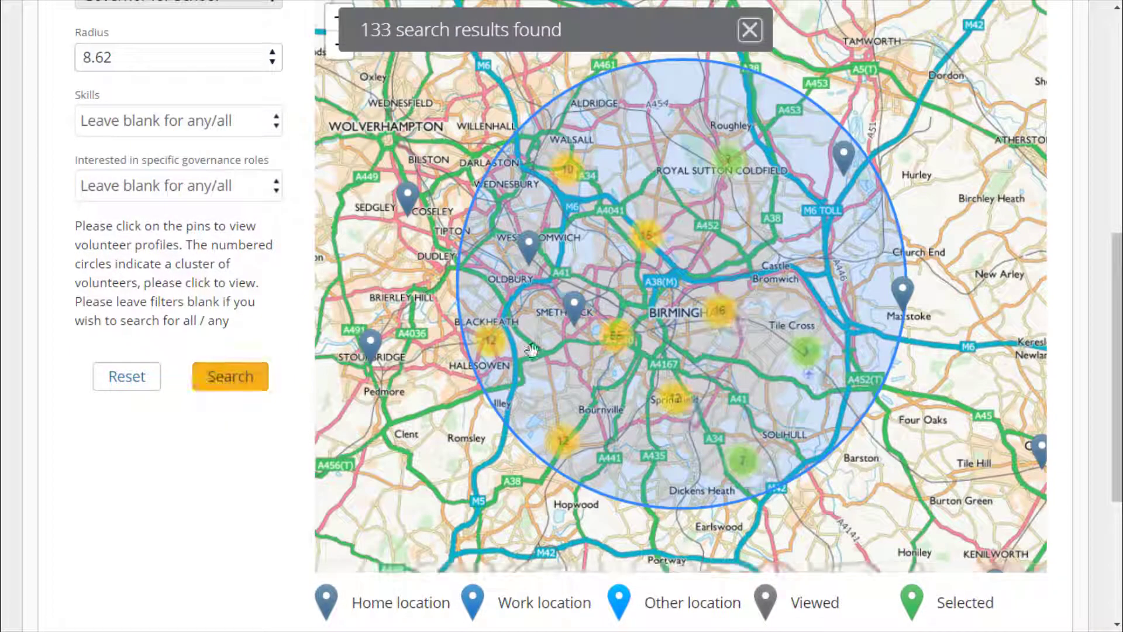
{"action": "left_click", "coordinate": [948, 225]}
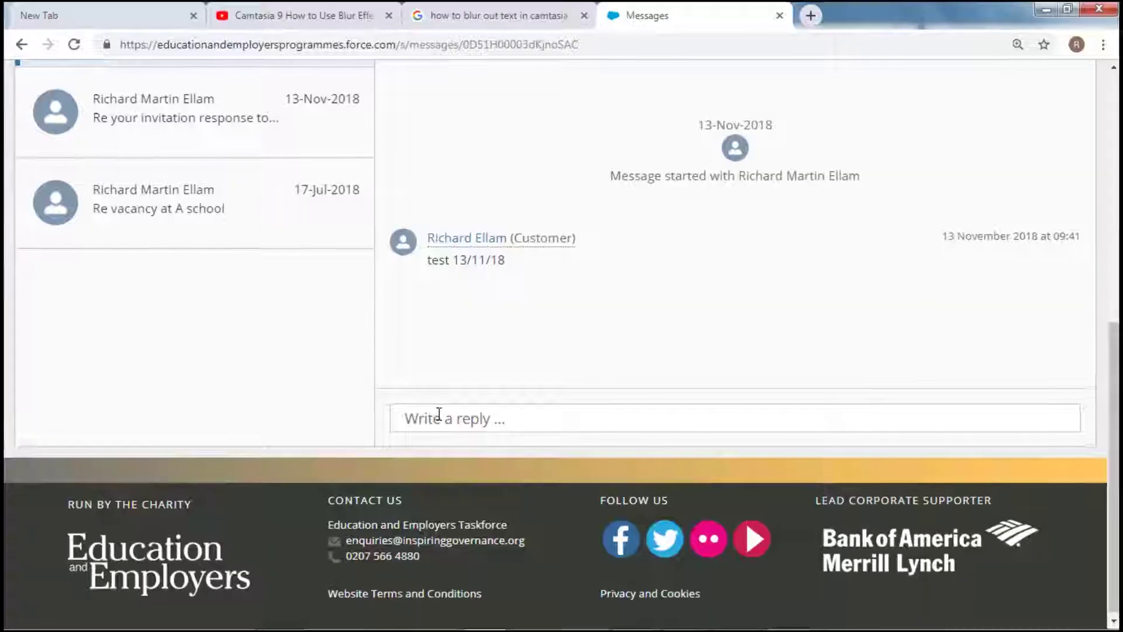
Start a reply in the message thread dated 13 November 2018 with "Hi" and the contact's first name.
{"action": "left_click", "coordinate": [439, 416]}
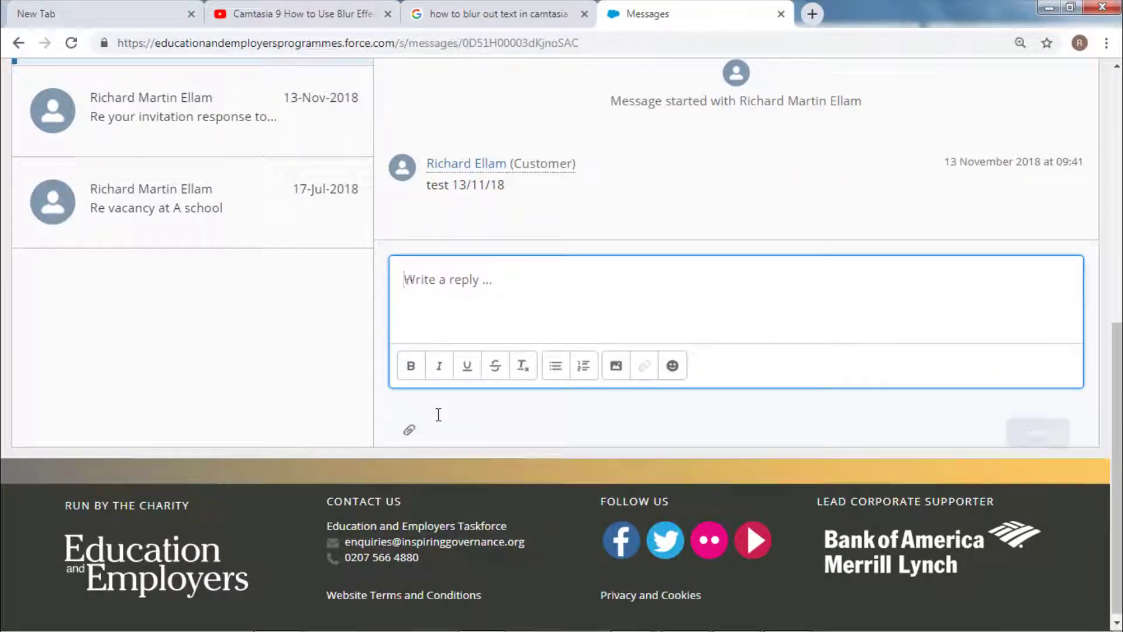
{"action": "type", "text": "Hi Richard"}
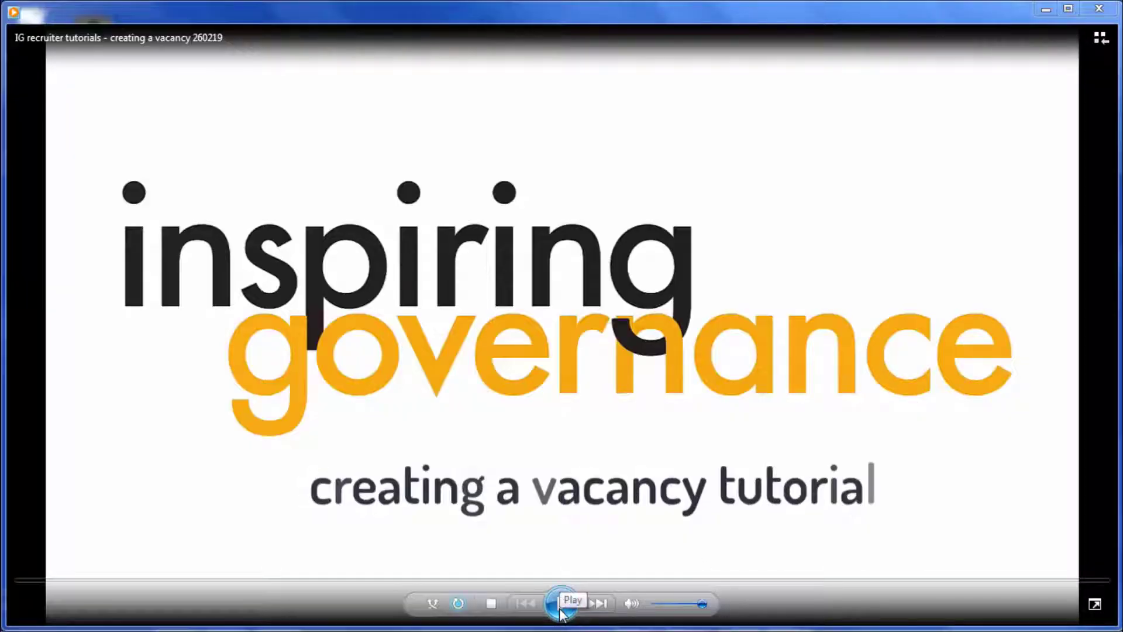
Play the "IG recruiter tutorials - creating a vacancy 260219" video.
{"action": "left_click", "coordinate": [560, 605]}
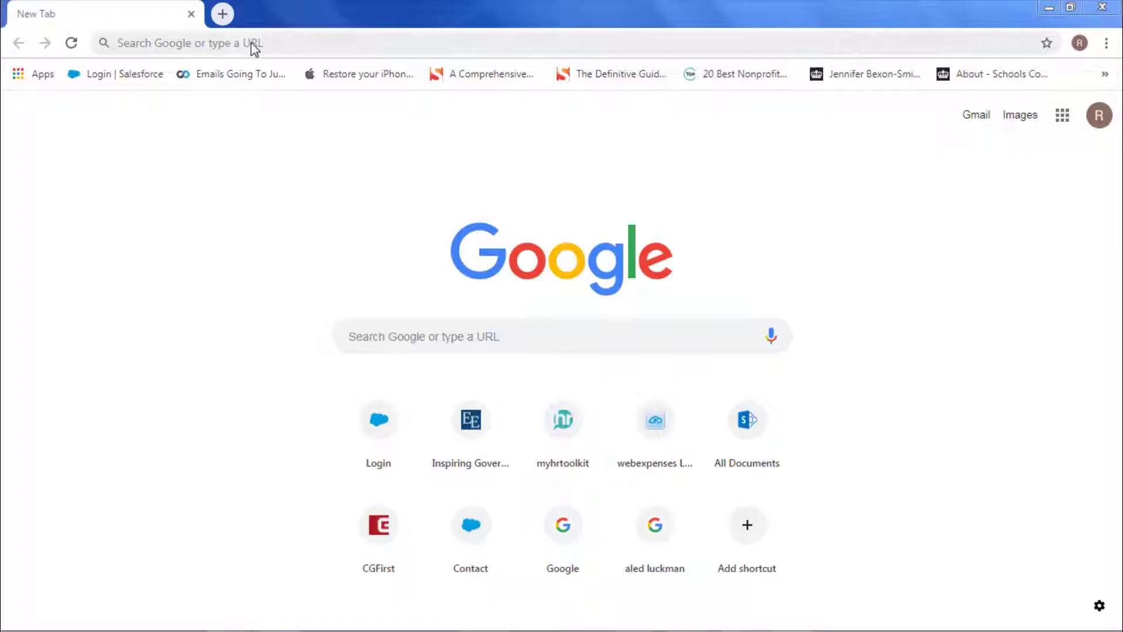
{"action": "left_click", "coordinate": [251, 43]}
{"action": "type", "text": "in"}
{"action": "key", "text": "Return"}
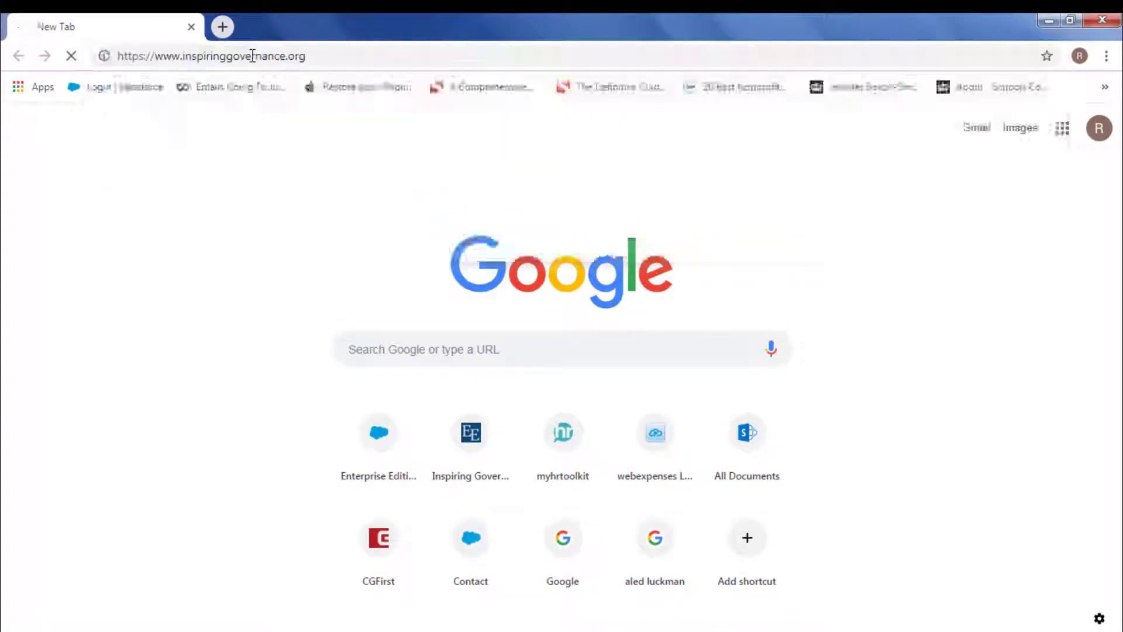
{"action": "key", "text": "F11"}
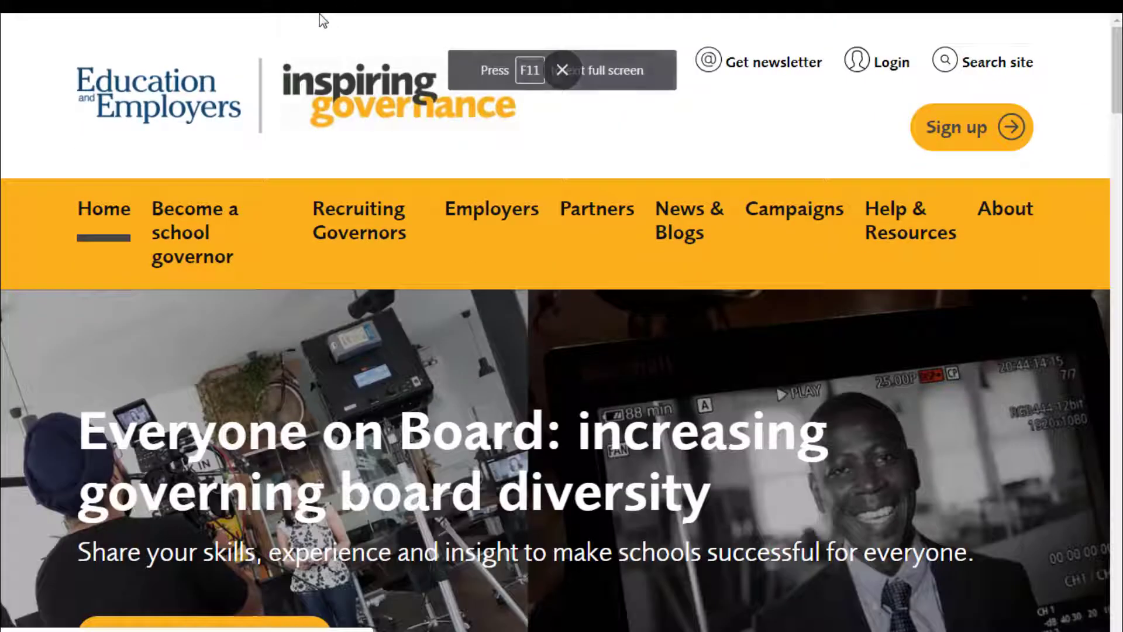
{"action": "left_click", "coordinate": [891, 65]}
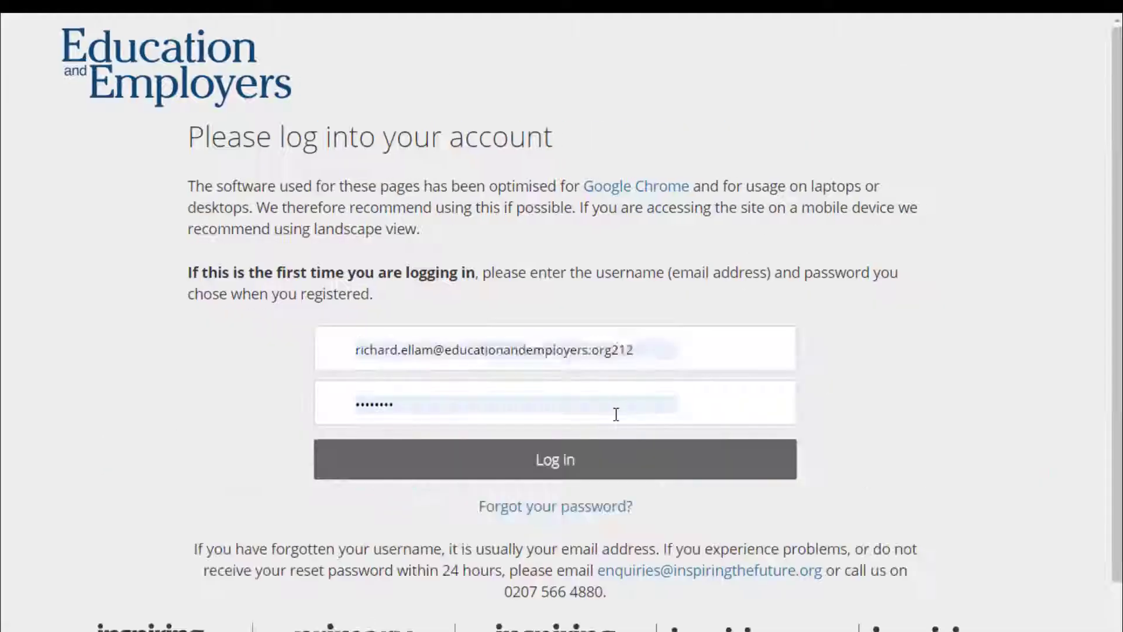
{"action": "left_click", "coordinate": [574, 469]}
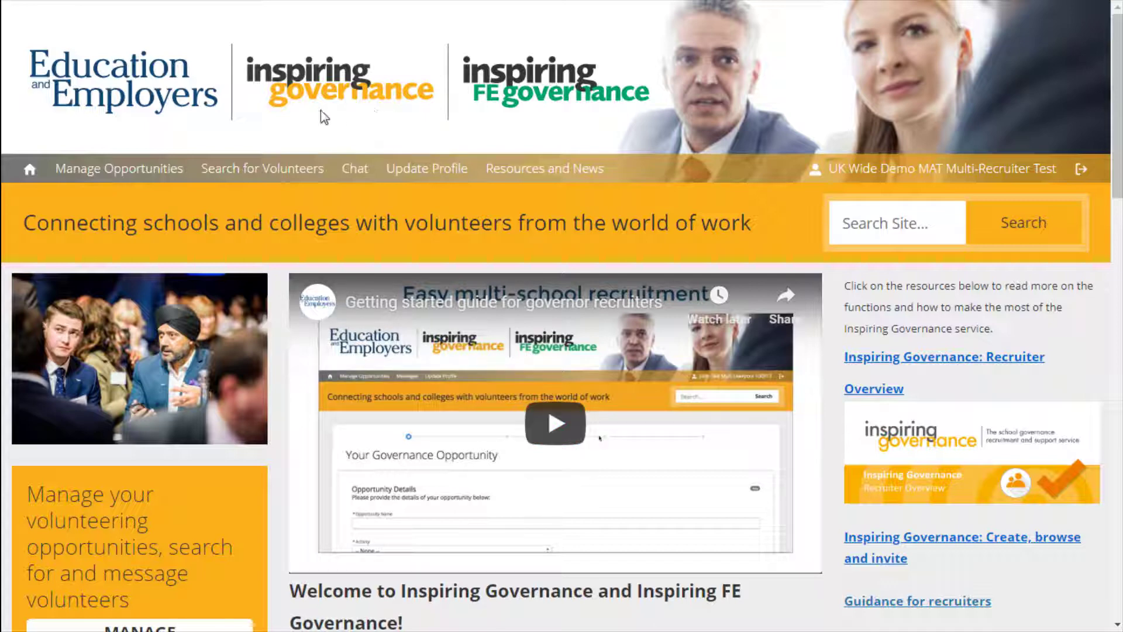
Go to the managed opportunities and open "Recruiting two new governors for Demo Test school" for viewing and editing.
{"action": "left_click", "coordinate": [100, 181]}
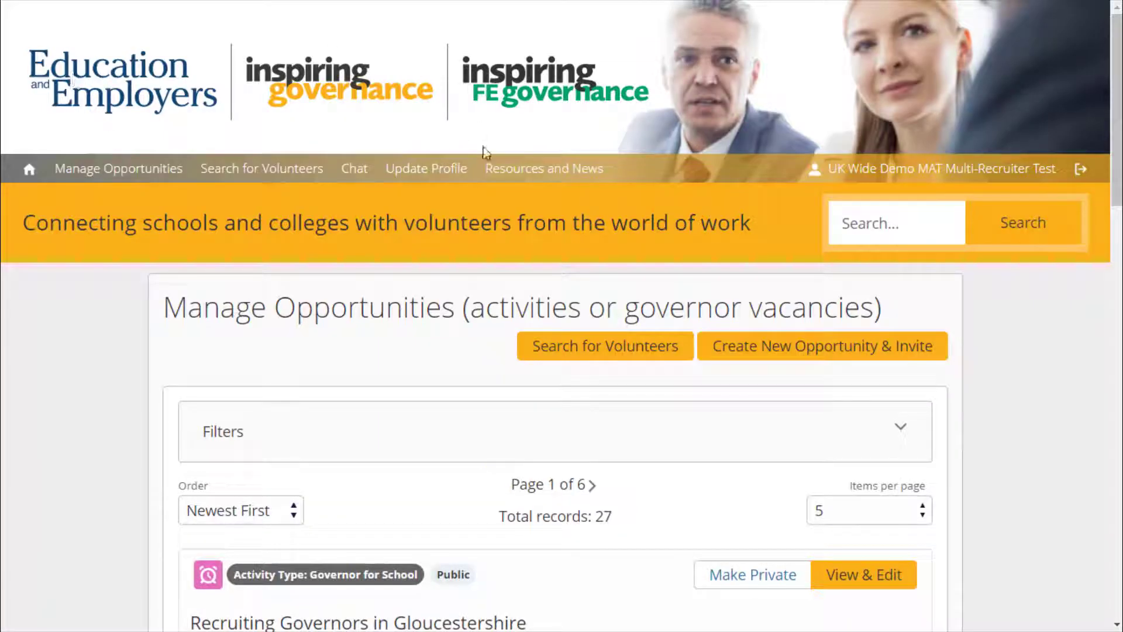
{"action": "scroll", "coordinate": [572, 316], "scroll_direction": "down", "scroll_amount": 2}
{"action": "scroll", "coordinate": [571, 323], "scroll_direction": "down", "scroll_amount": 5}
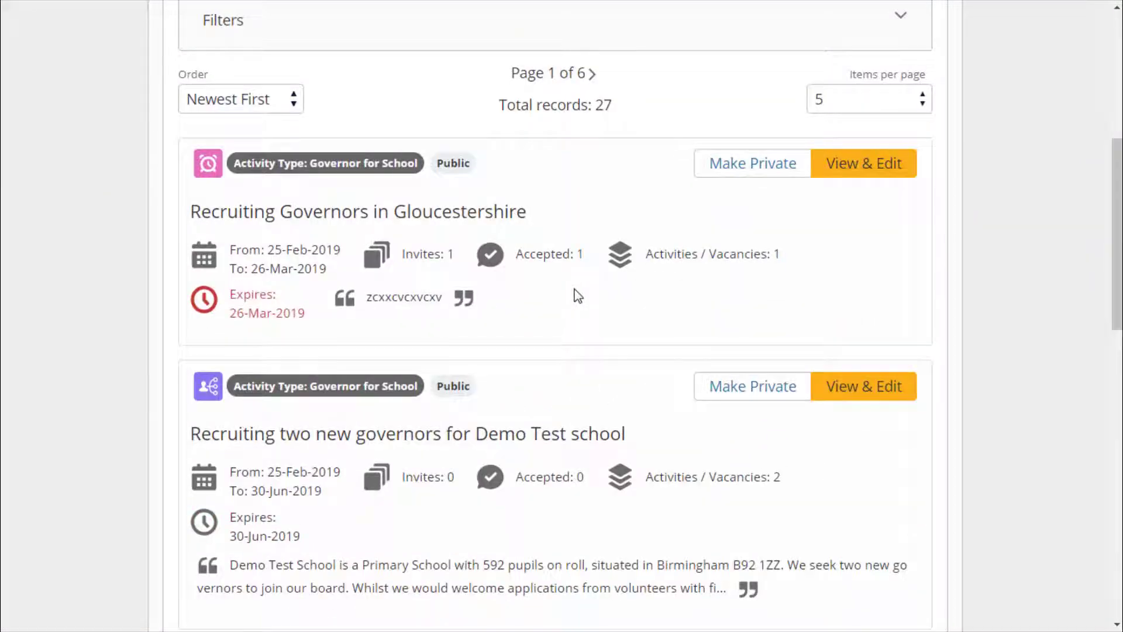
{"action": "scroll", "coordinate": [582, 290], "scroll_direction": "down", "scroll_amount": 3}
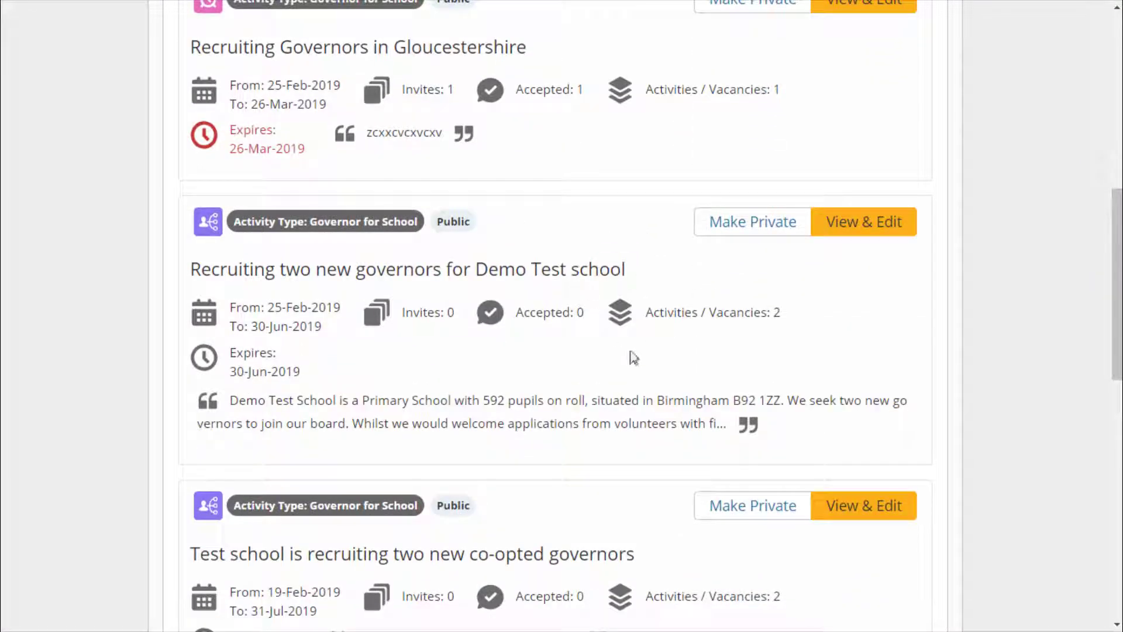
{"action": "left_click", "coordinate": [878, 231]}
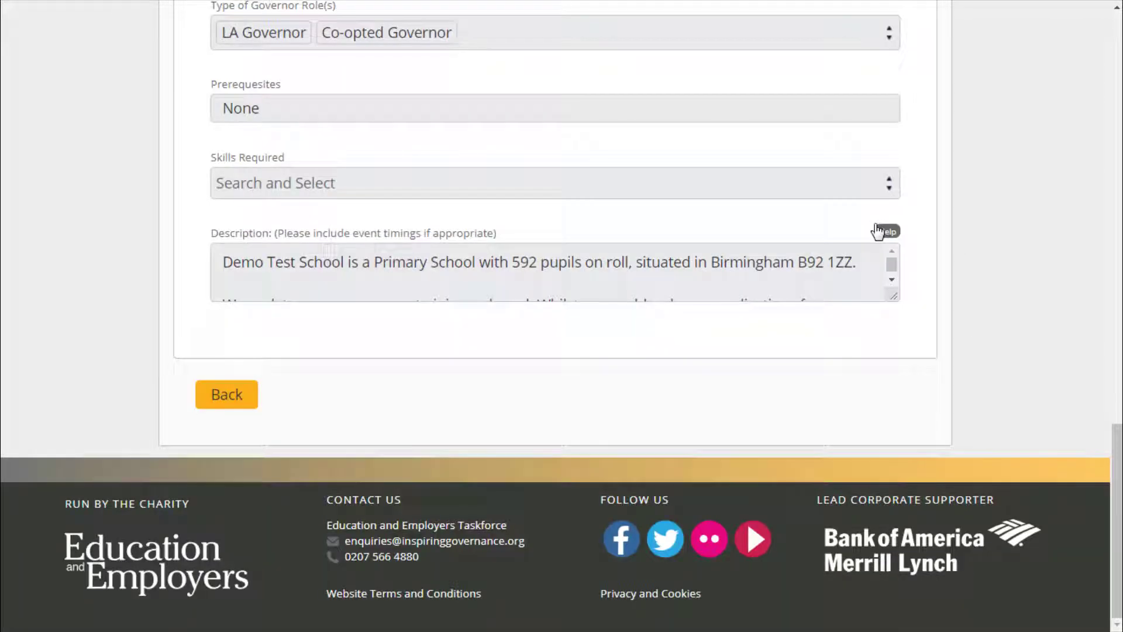
Find volunteers for this opportunity and expand the volunteer cluster between Royal Sutton Coldfield and Castle Bromwich on the map.
{"action": "scroll", "coordinate": [1078, 220], "scroll_direction": "up", "scroll_amount": 18}
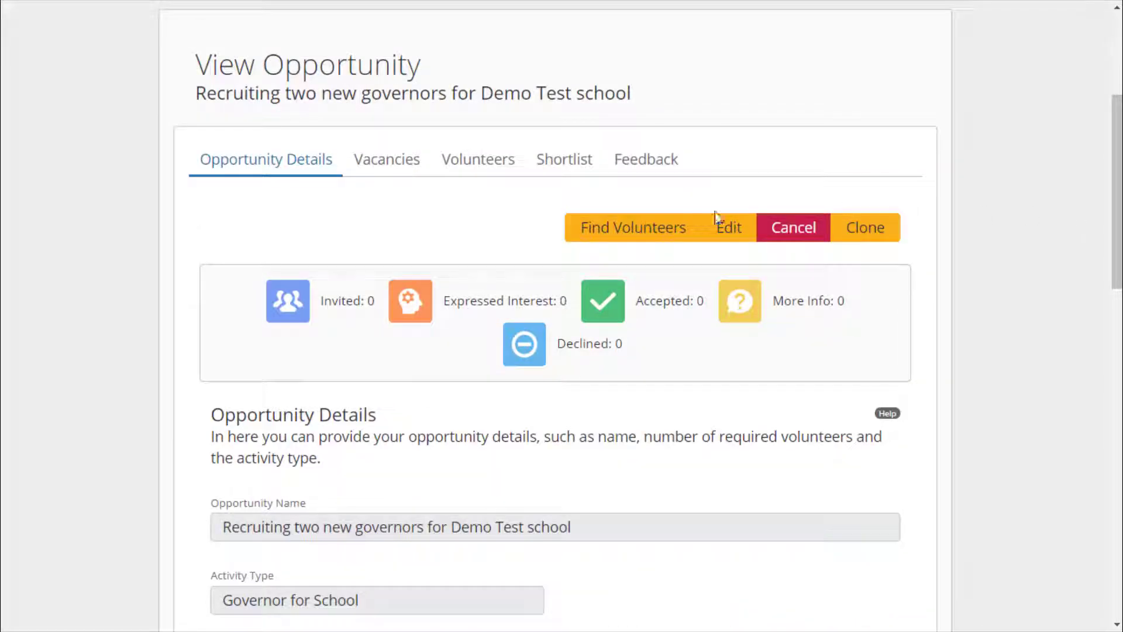
{"action": "left_click", "coordinate": [594, 230]}
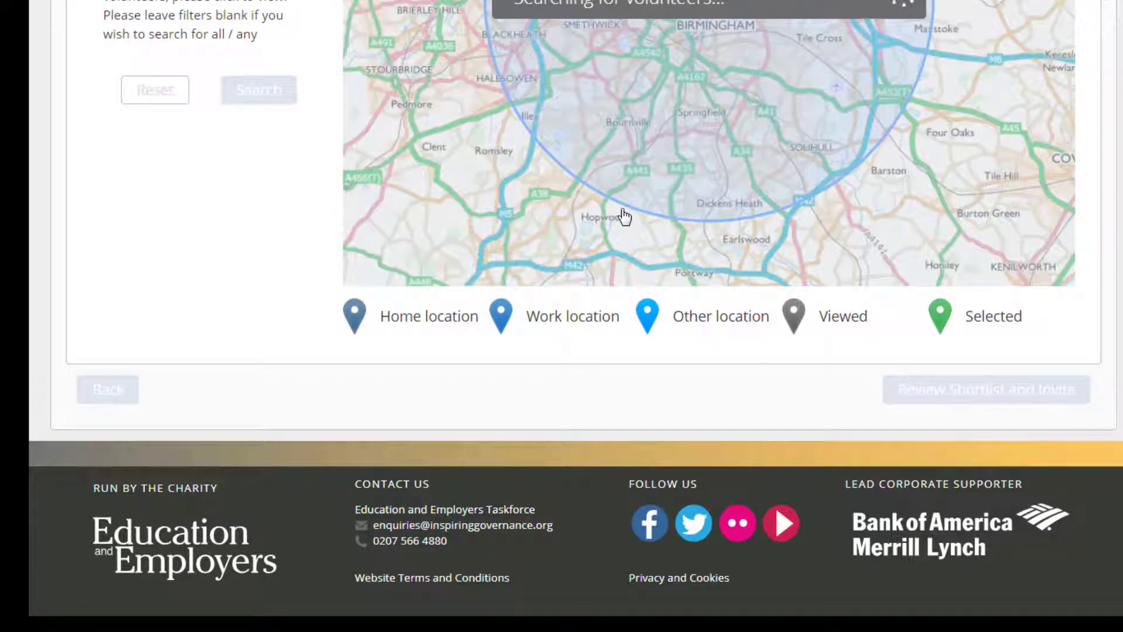
{"action": "scroll", "coordinate": [625, 217], "scroll_direction": "up", "scroll_amount": 6}
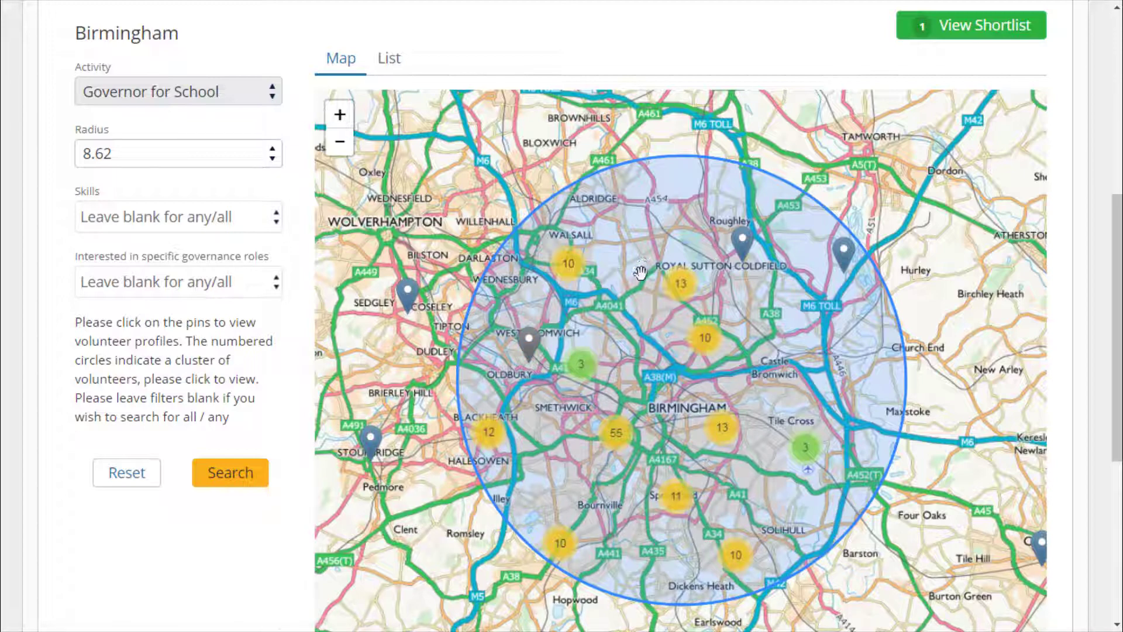
{"action": "left_click", "coordinate": [707, 335]}
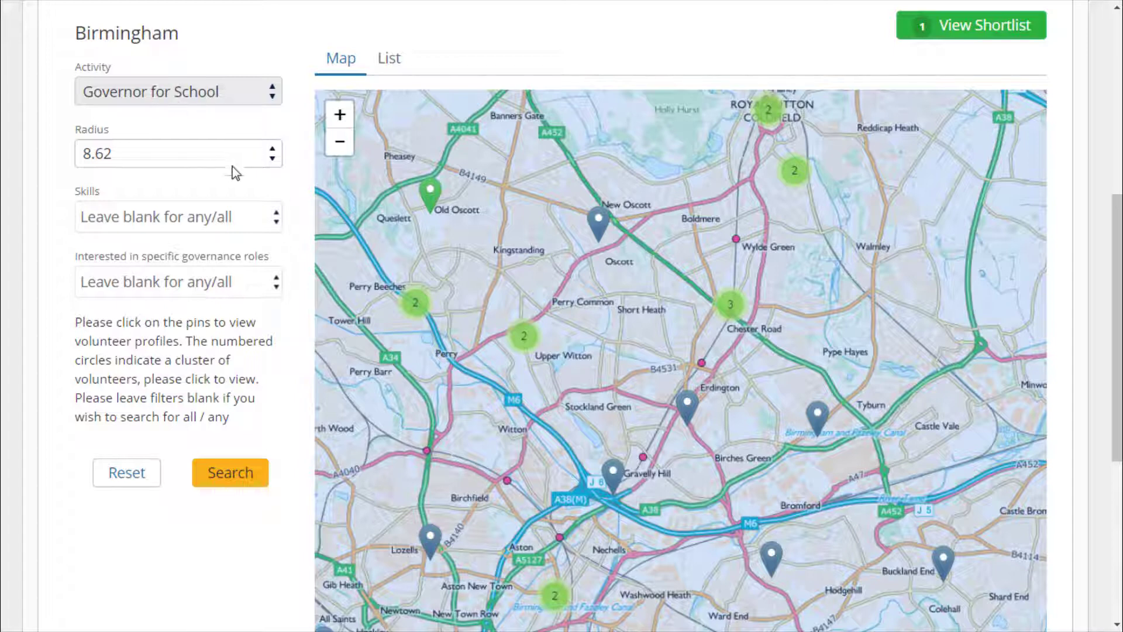
Set the search radius to 15 and filter by the skill Finance/Budgeting/Financial Planning/Management.
{"action": "left_click", "coordinate": [279, 164]}
{"action": "left_click", "coordinate": [161, 238]}
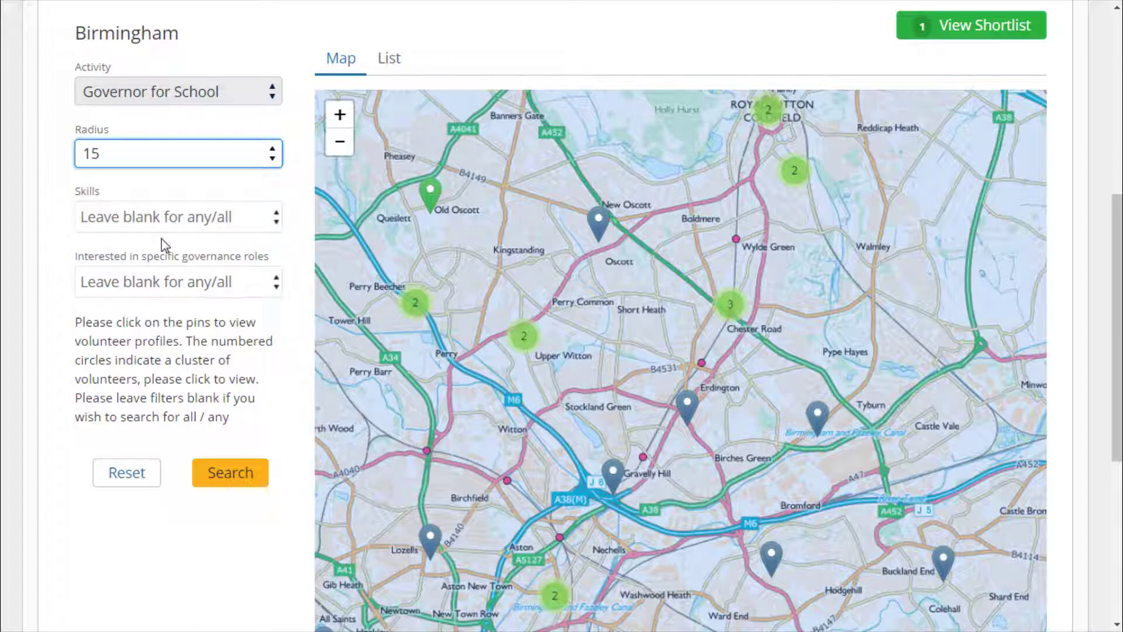
{"action": "left_click", "coordinate": [276, 220]}
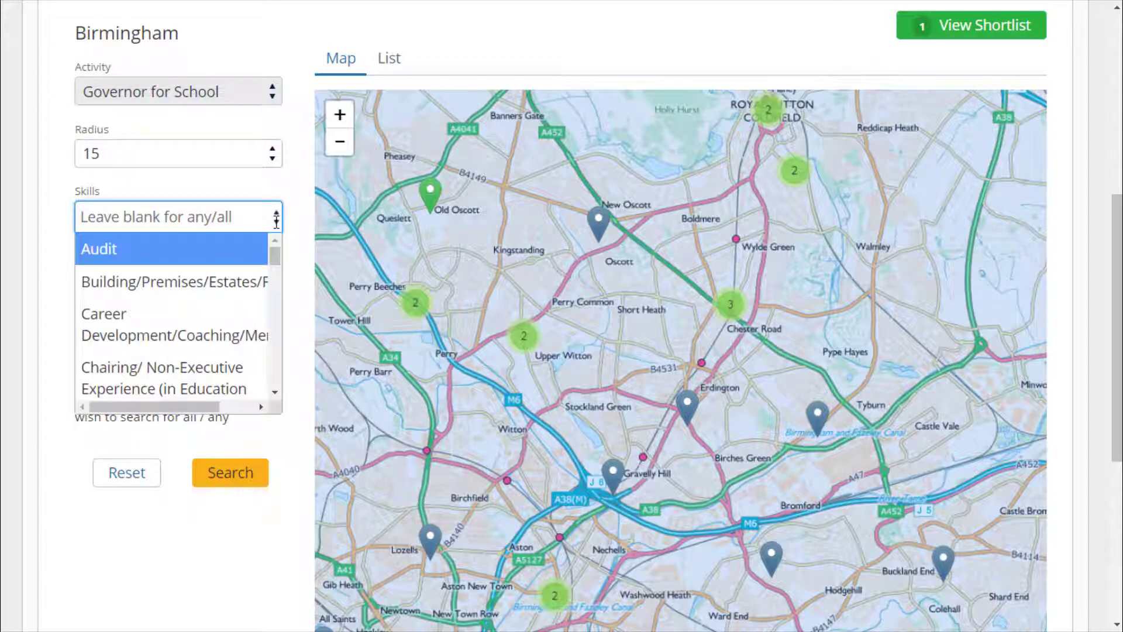
{"action": "scroll", "coordinate": [243, 329], "scroll_direction": "down", "scroll_amount": 3}
{"action": "scroll", "coordinate": [241, 331], "scroll_direction": "down", "scroll_amount": 3}
{"action": "scroll", "coordinate": [241, 331], "scroll_direction": "up", "scroll_amount": 1}
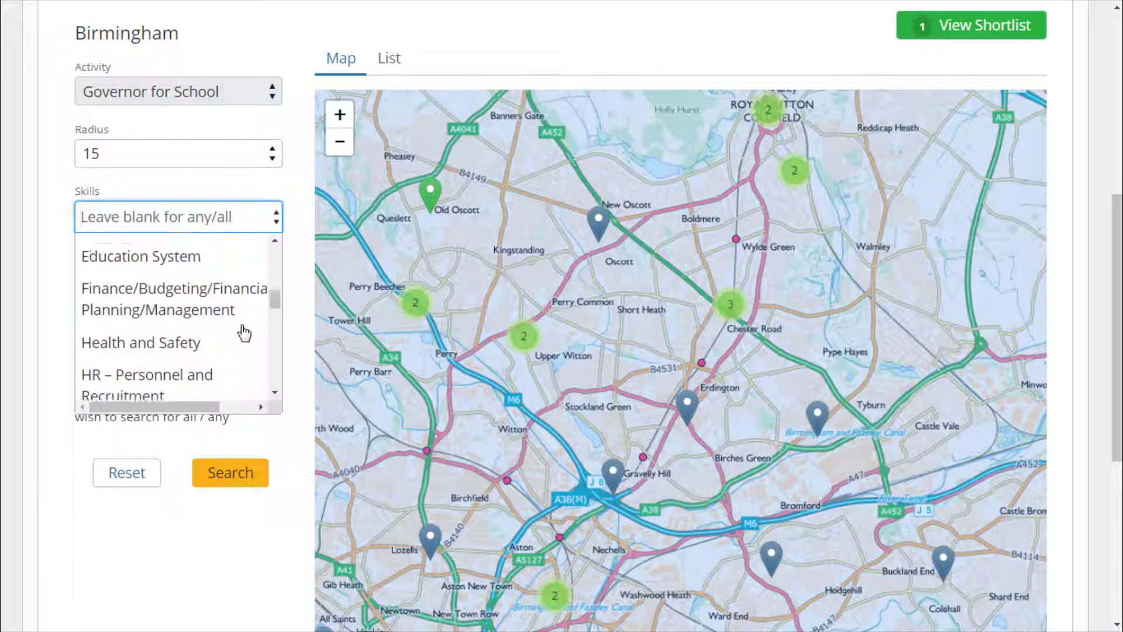
{"action": "left_click", "coordinate": [215, 301]}
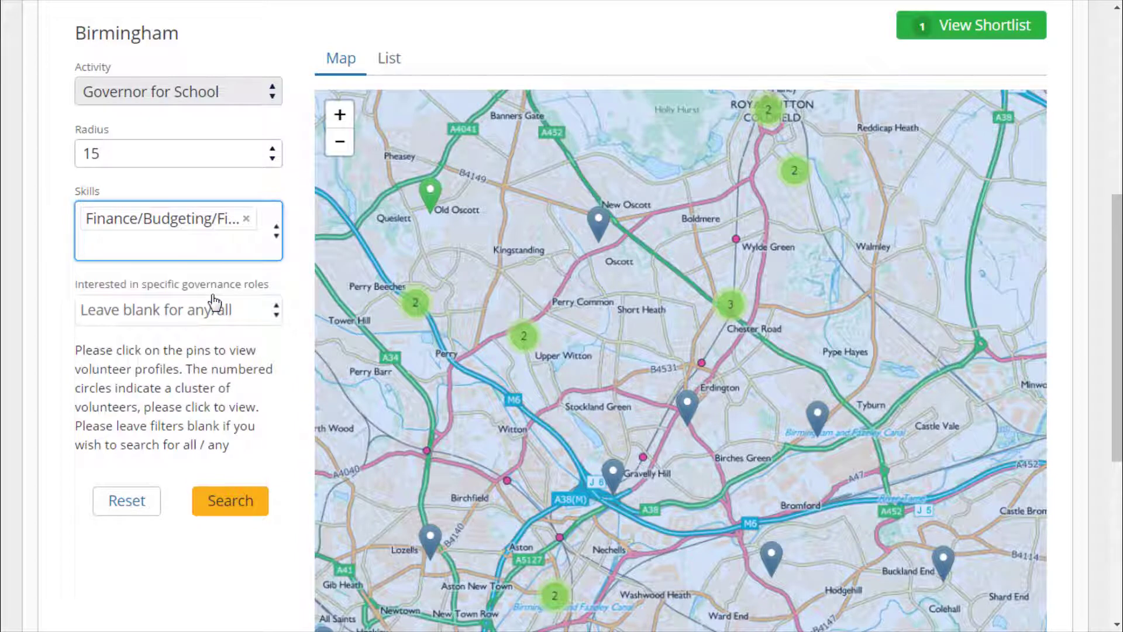
Check the choices for specific governance roles, leave that filter blank and run the volunteer search.
{"action": "left_click", "coordinate": [276, 313]}
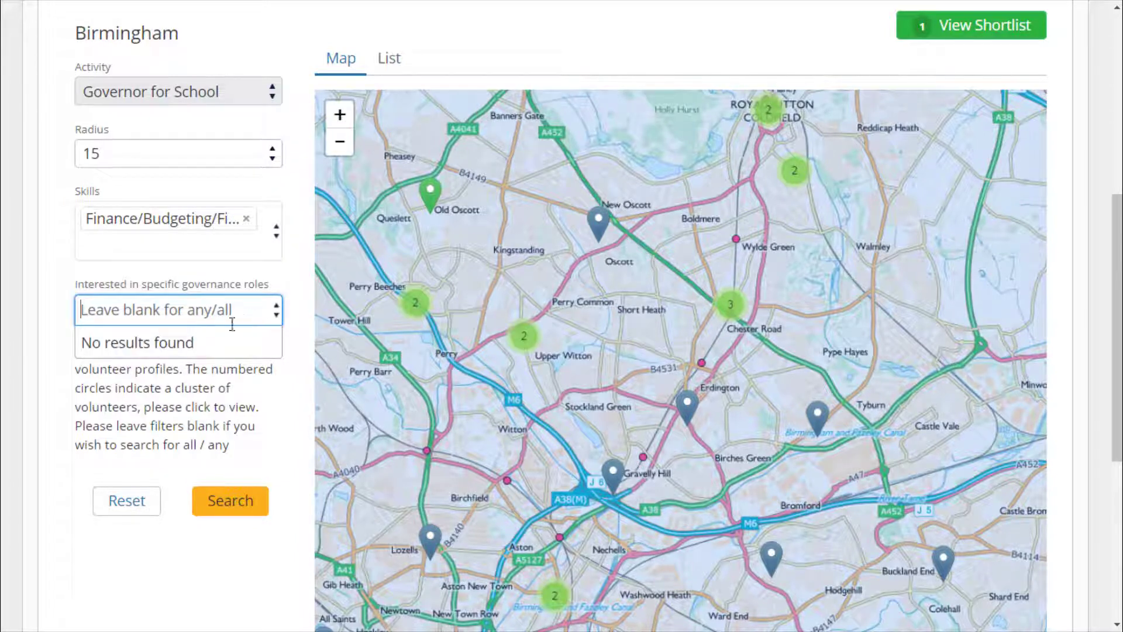
{"action": "left_click", "coordinate": [205, 340]}
{"action": "left_click", "coordinate": [233, 289]}
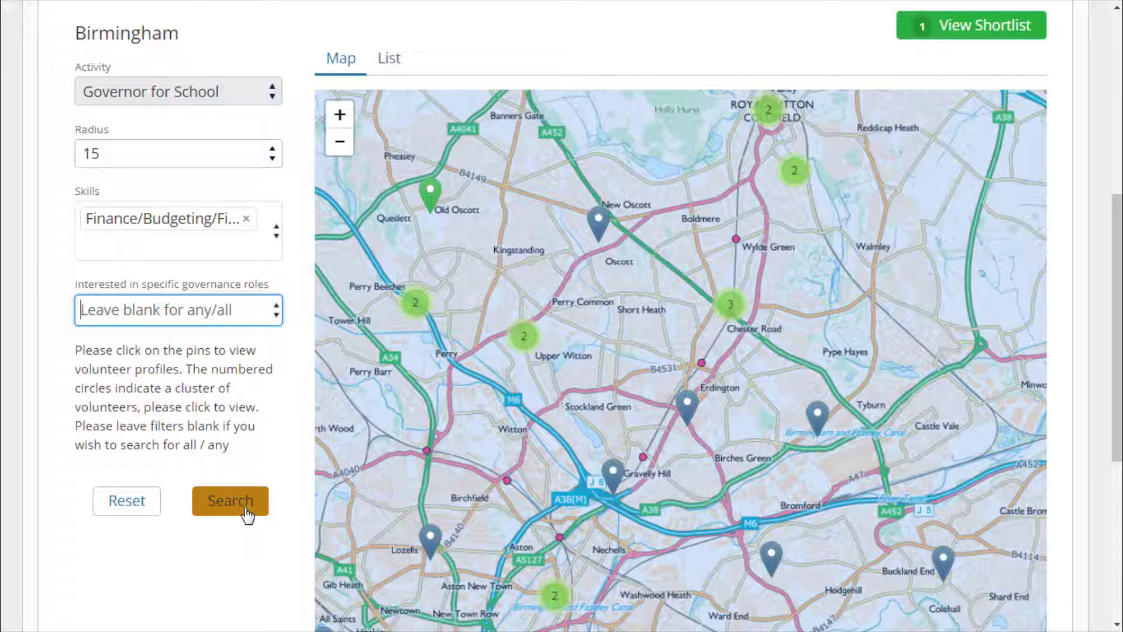
{"action": "left_click", "coordinate": [246, 508]}
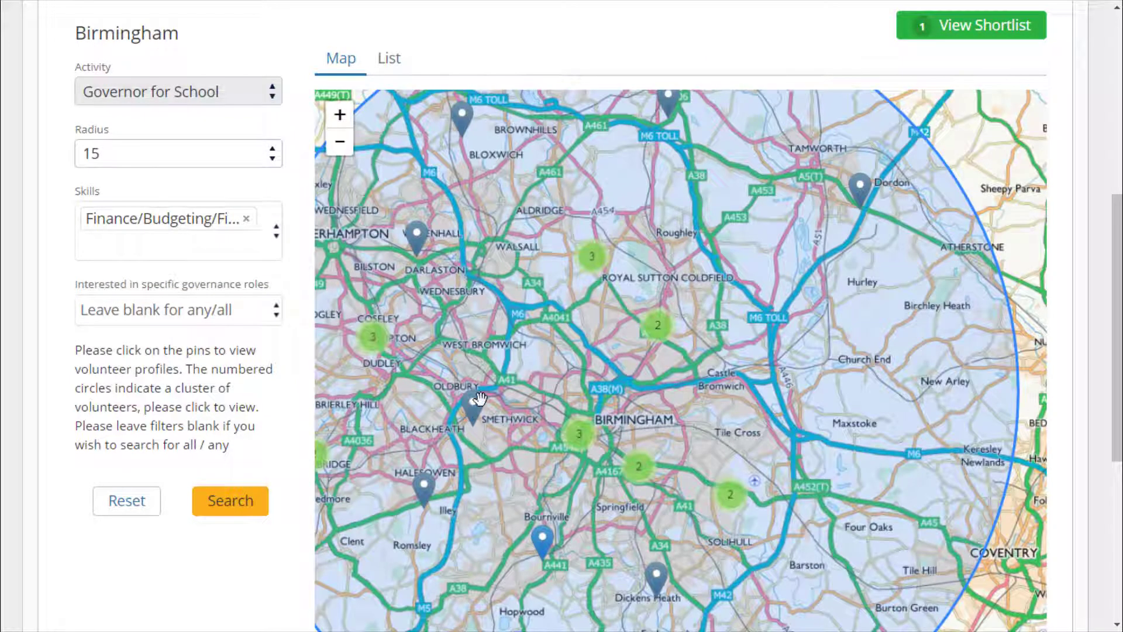
Review the skills, personal statement and governance interests in the profile of the volunteer pinned near Oldbury, and close the profile.
{"action": "left_click", "coordinate": [479, 401]}
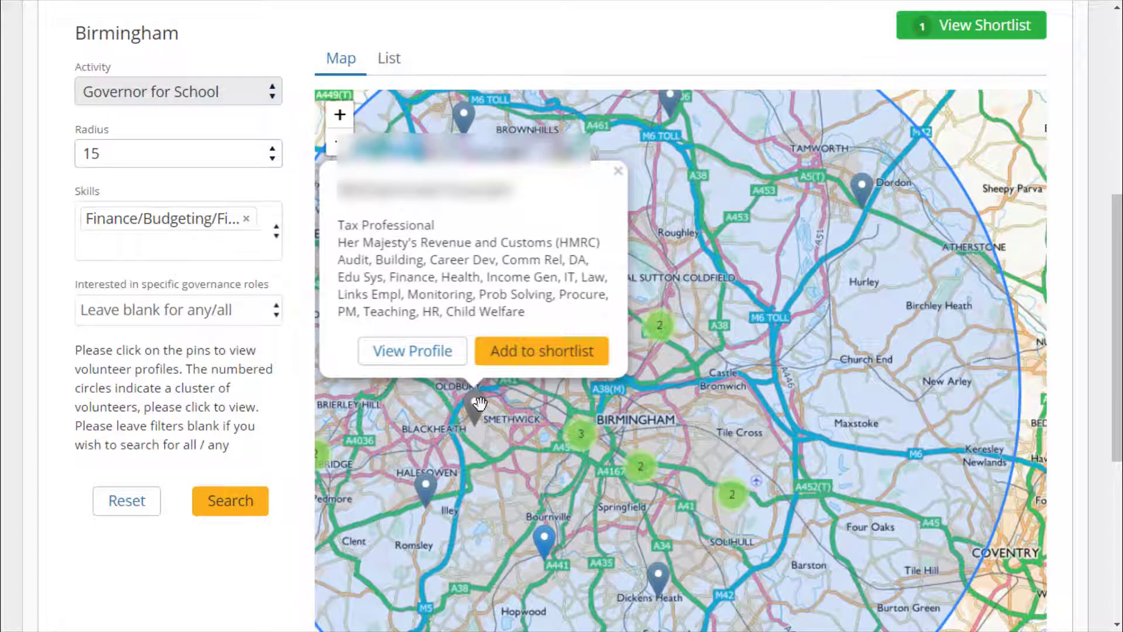
{"action": "left_click", "coordinate": [431, 359]}
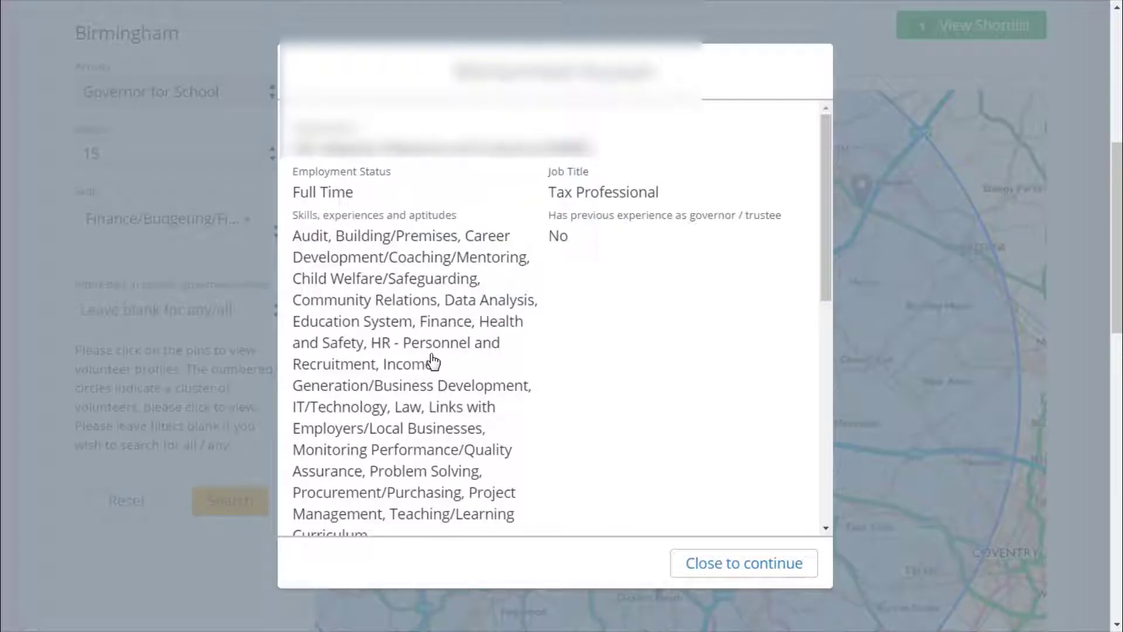
{"action": "scroll", "coordinate": [721, 396], "scroll_direction": "down", "scroll_amount": 9}
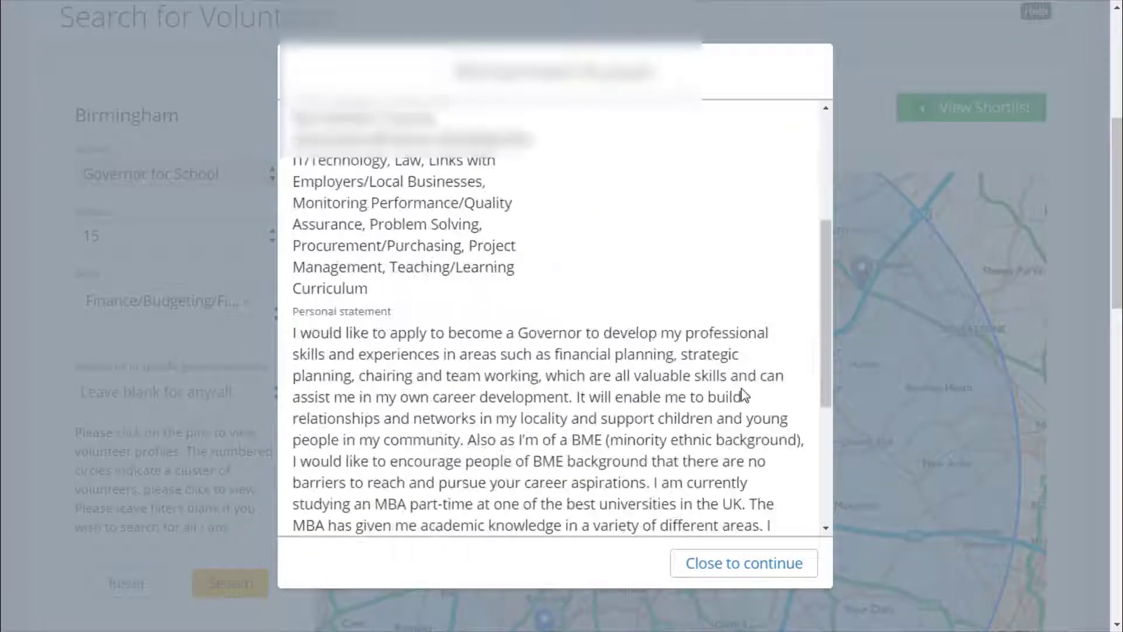
{"action": "scroll", "coordinate": [744, 396], "scroll_direction": "up", "scroll_amount": 9}
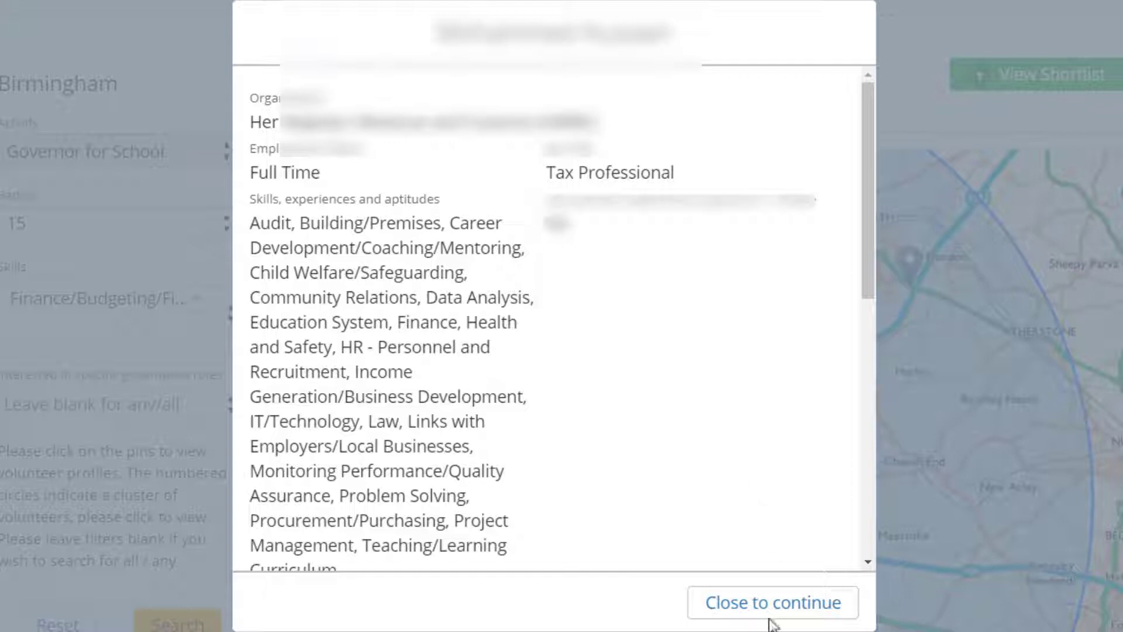
{"action": "scroll", "coordinate": [705, 439], "scroll_direction": "down", "scroll_amount": 3}
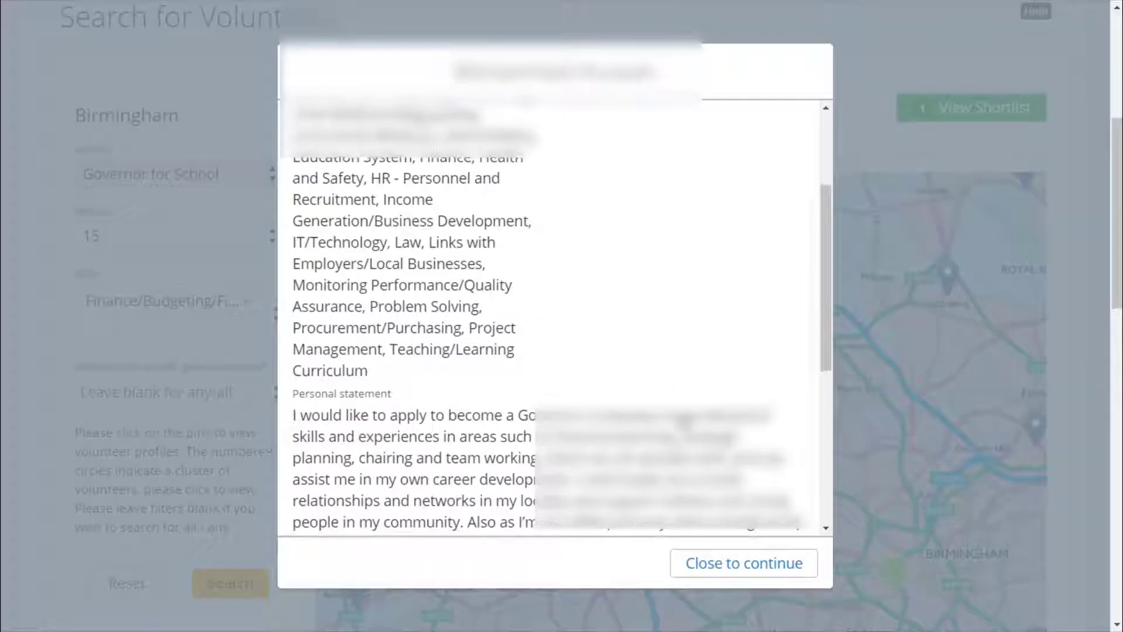
{"action": "scroll", "coordinate": [682, 421], "scroll_direction": "up", "scroll_amount": 4}
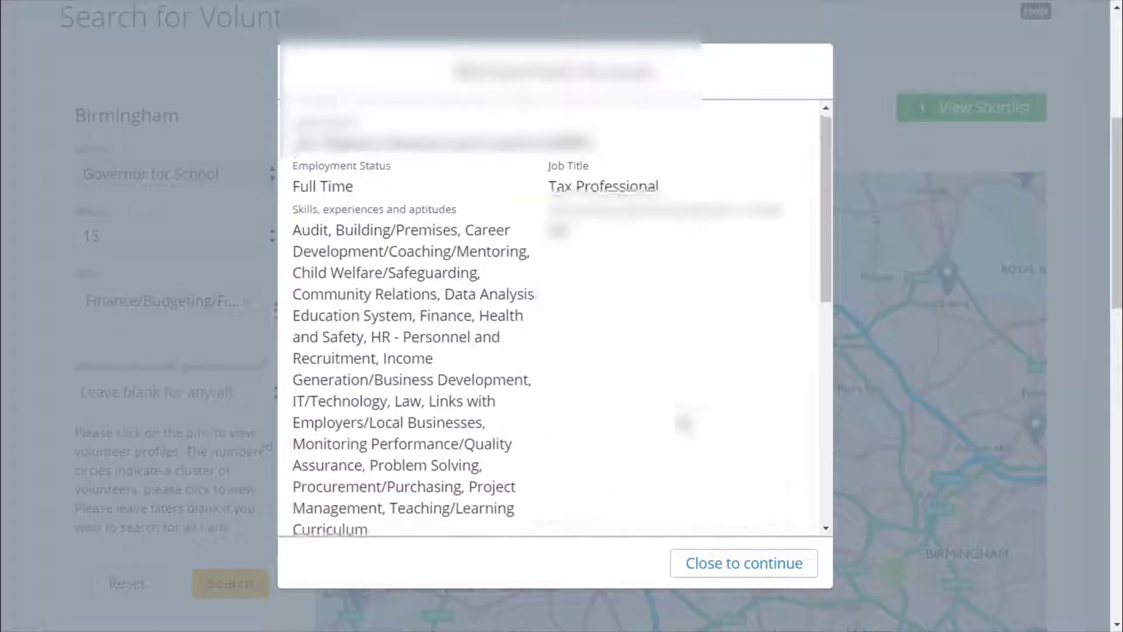
{"action": "scroll", "coordinate": [682, 420], "scroll_direction": "down", "scroll_amount": 9}
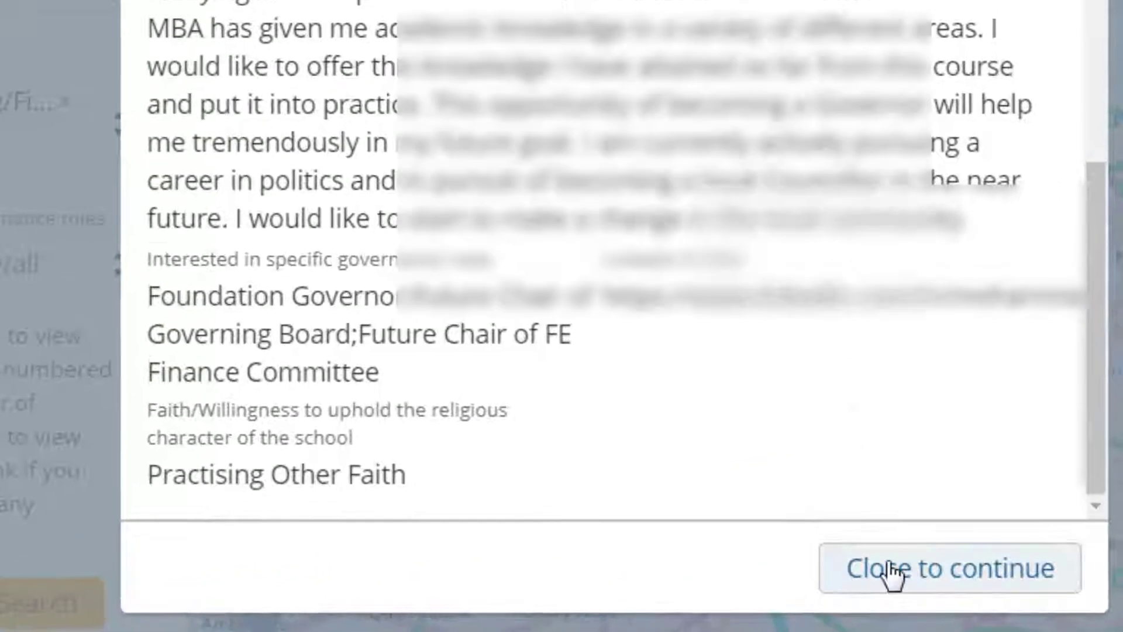
{"action": "left_click", "coordinate": [892, 570]}
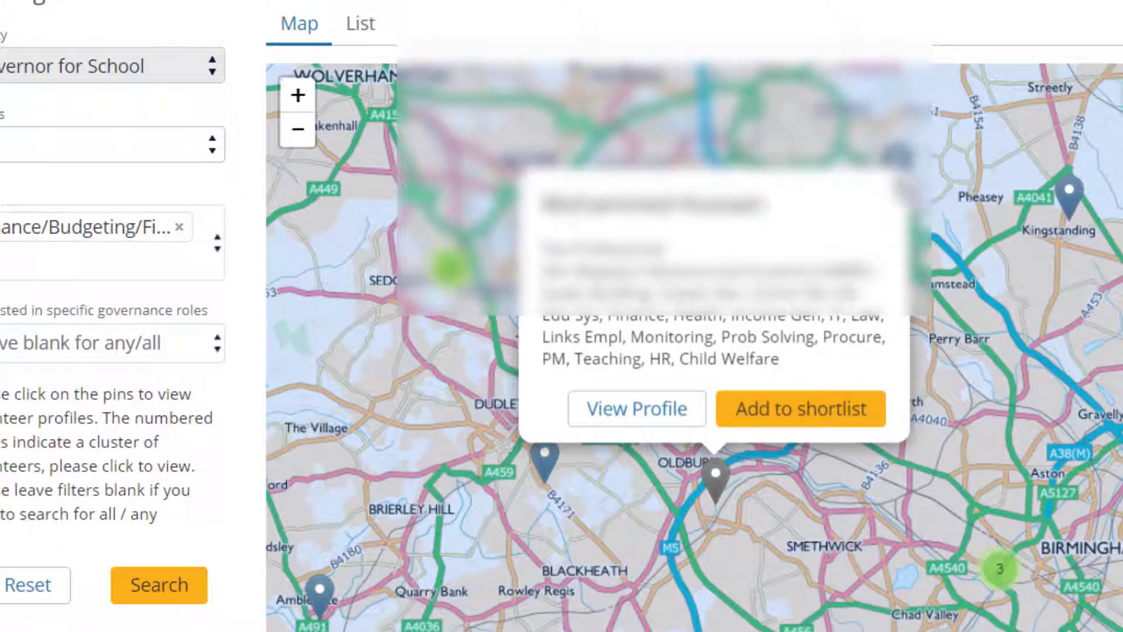
{"action": "left_click", "coordinate": [900, 188]}
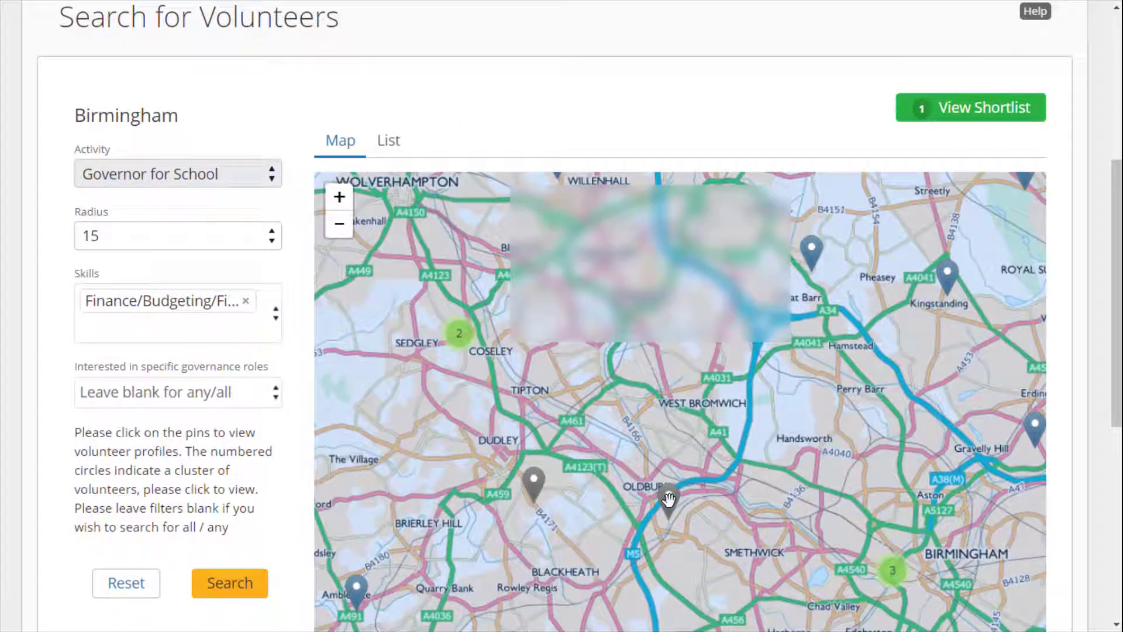
Add the volunteer pinned near Oldbury to the shortlist and open the shortlist for review and invitation.
{"action": "left_click", "coordinate": [669, 498]}
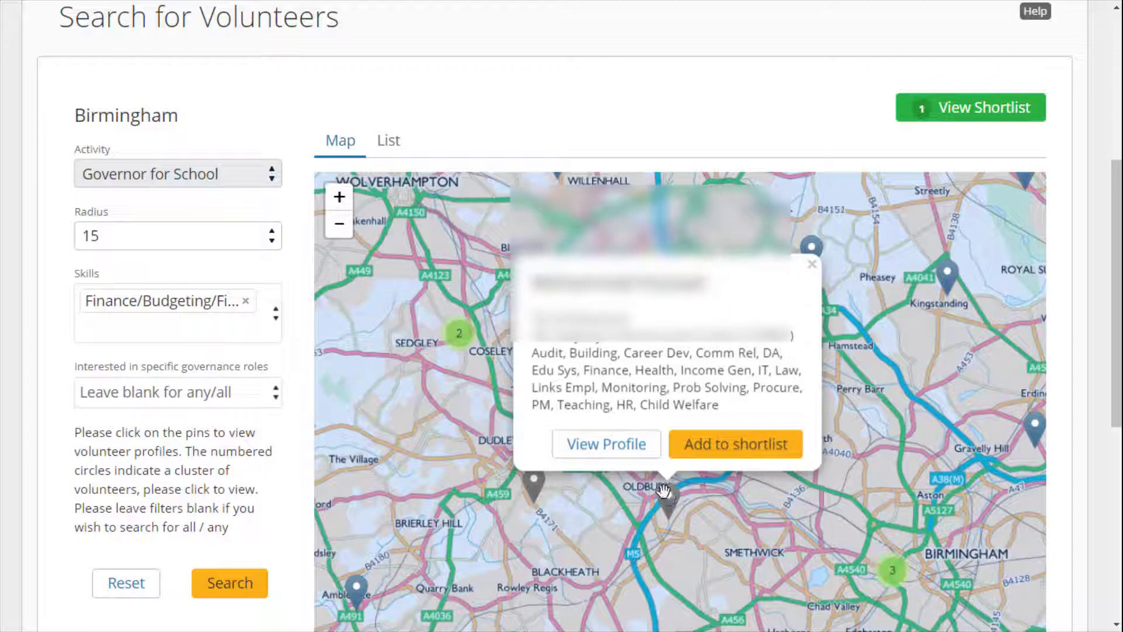
{"action": "left_click", "coordinate": [724, 444]}
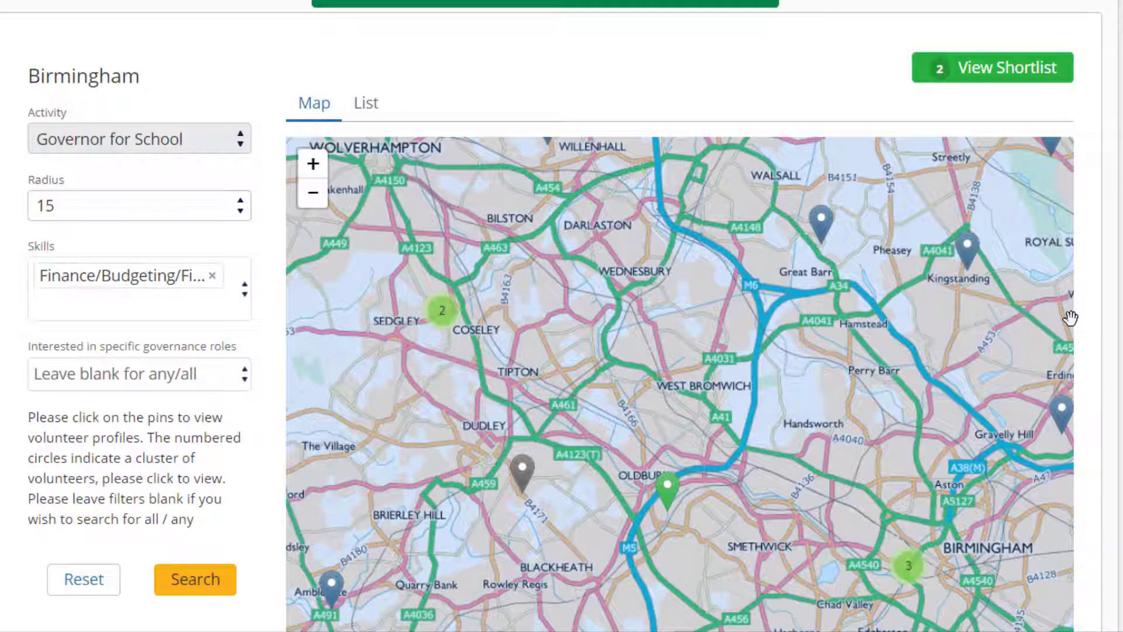
{"action": "scroll", "coordinate": [944, 404], "scroll_direction": "down", "scroll_amount": 6}
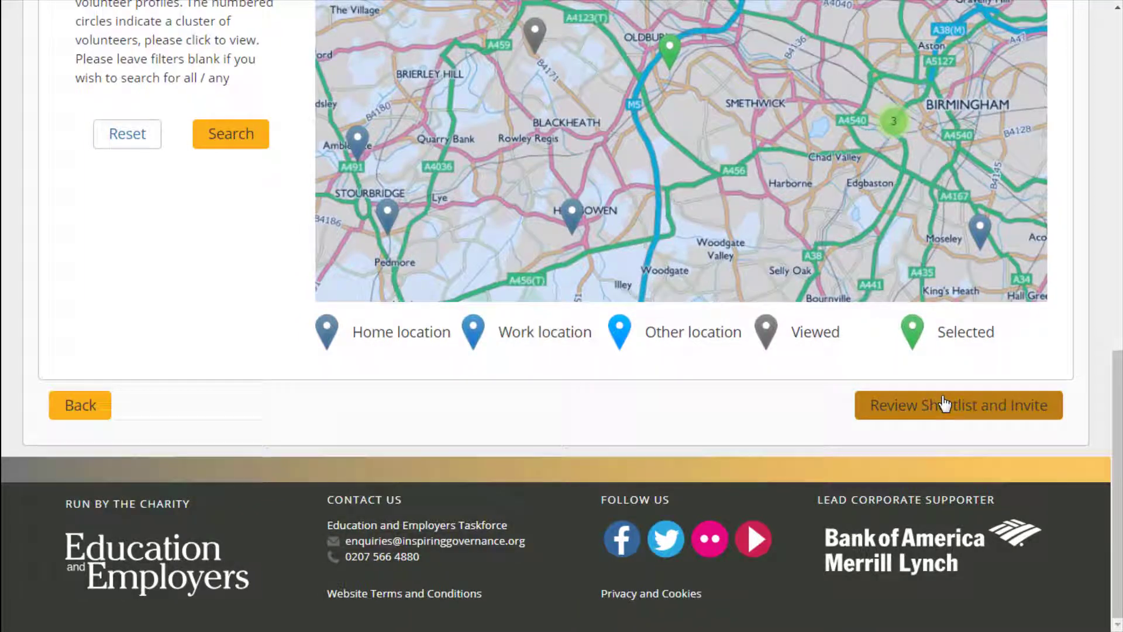
{"action": "left_click", "coordinate": [944, 404]}
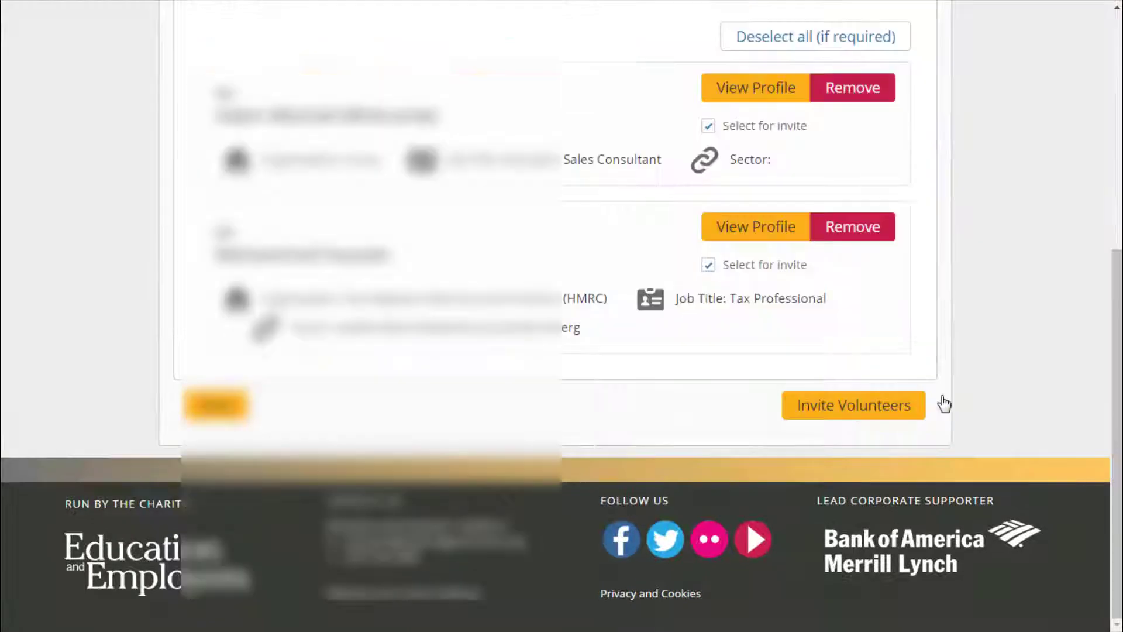
Check that both shortlisted volunteers are selected for invite and proceed to inviting them.
{"action": "scroll", "coordinate": [1116, 418], "scroll_direction": "up", "scroll_amount": 3}
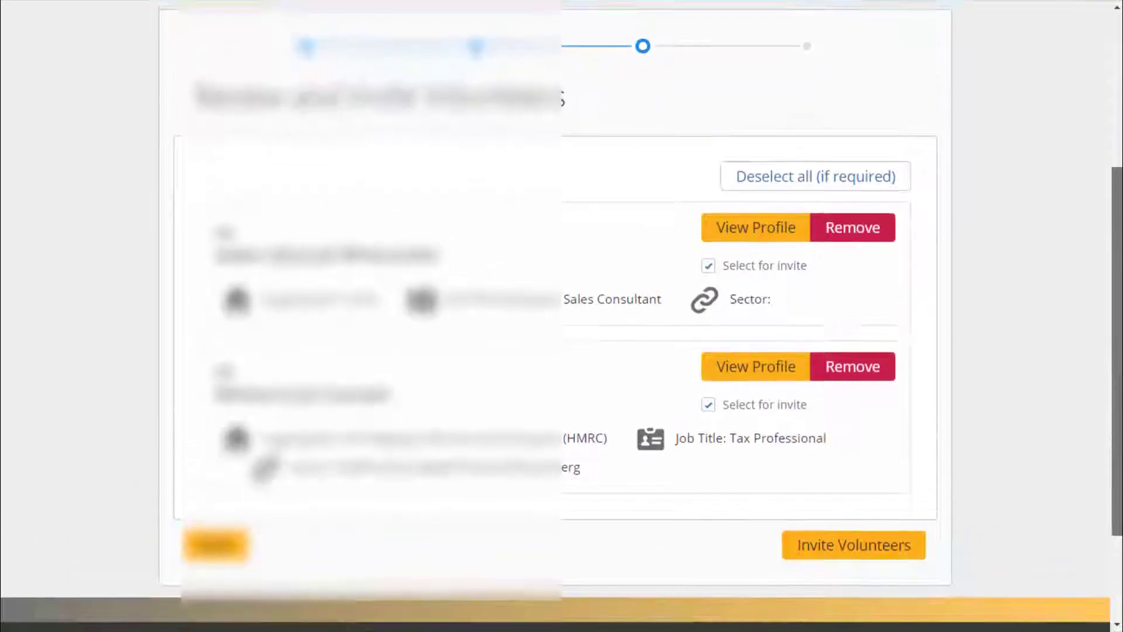
{"action": "scroll", "coordinate": [562, 316], "scroll_direction": "down", "scroll_amount": 3}
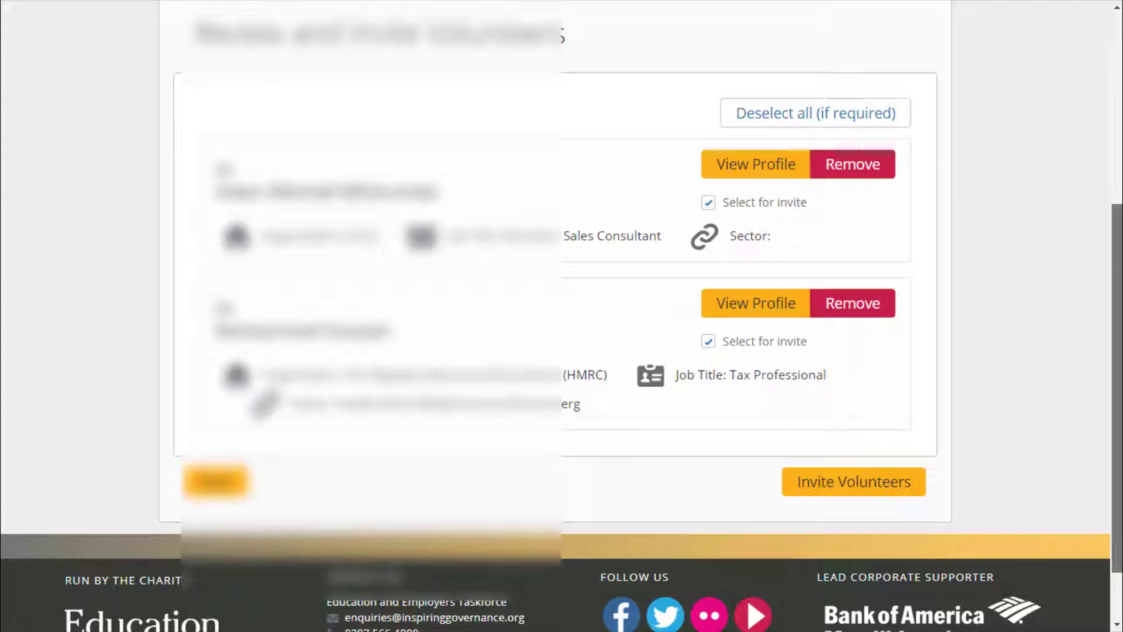
{"action": "left_click", "coordinate": [709, 203]}
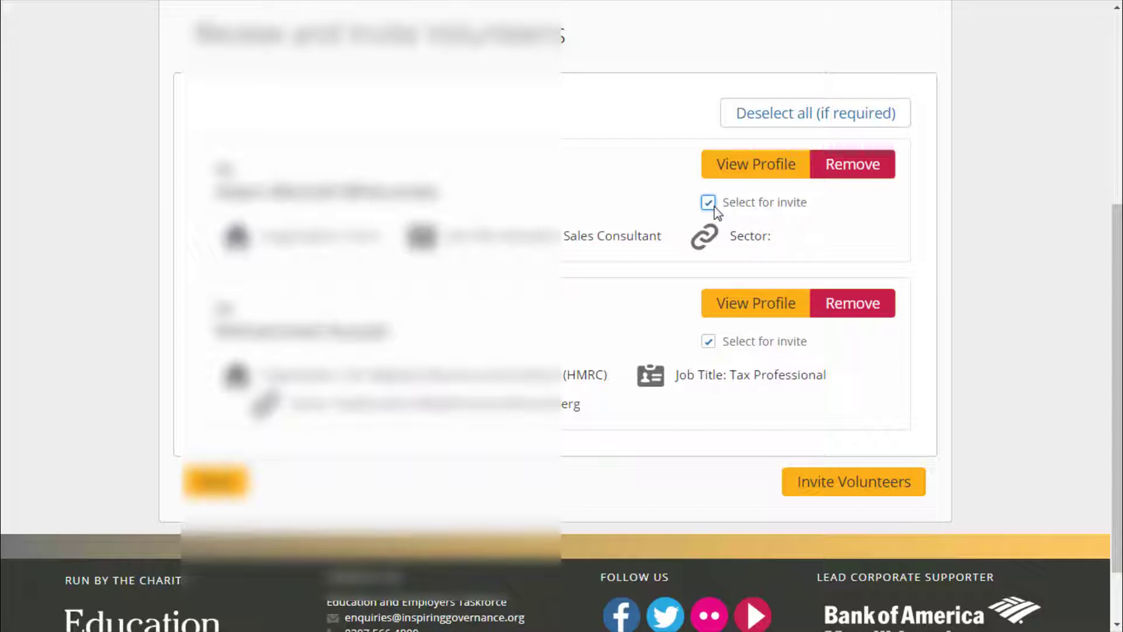
{"action": "left_click", "coordinate": [860, 491]}
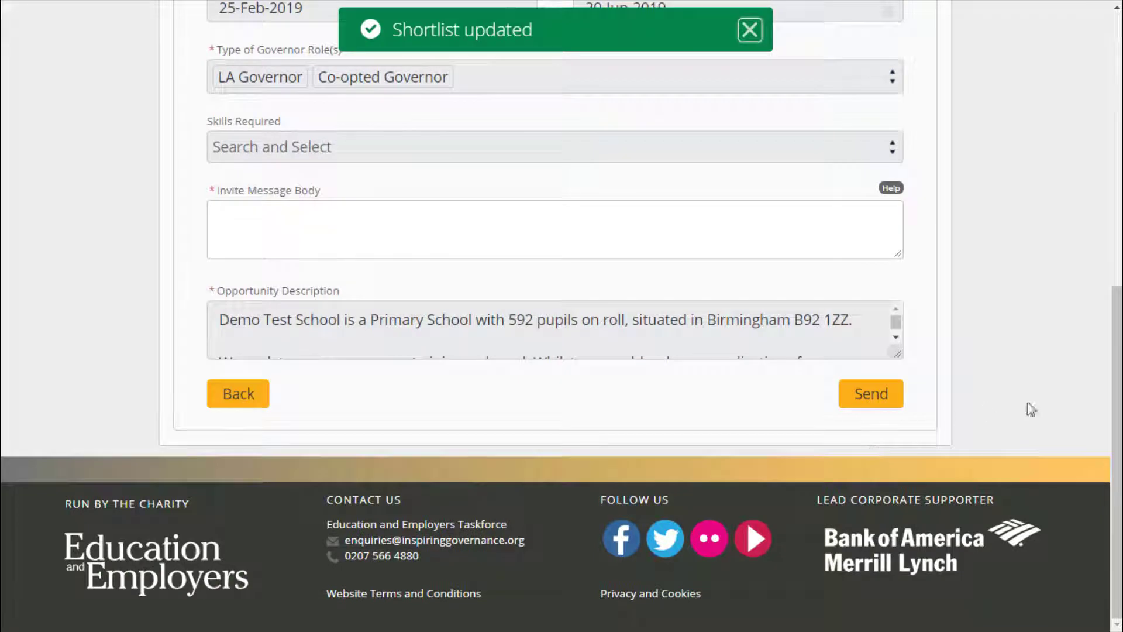
Begin the invite message body with "Good morning" and, on a new line, "I am working with".
{"action": "scroll", "coordinate": [1029, 408], "scroll_direction": "up", "scroll_amount": 3}
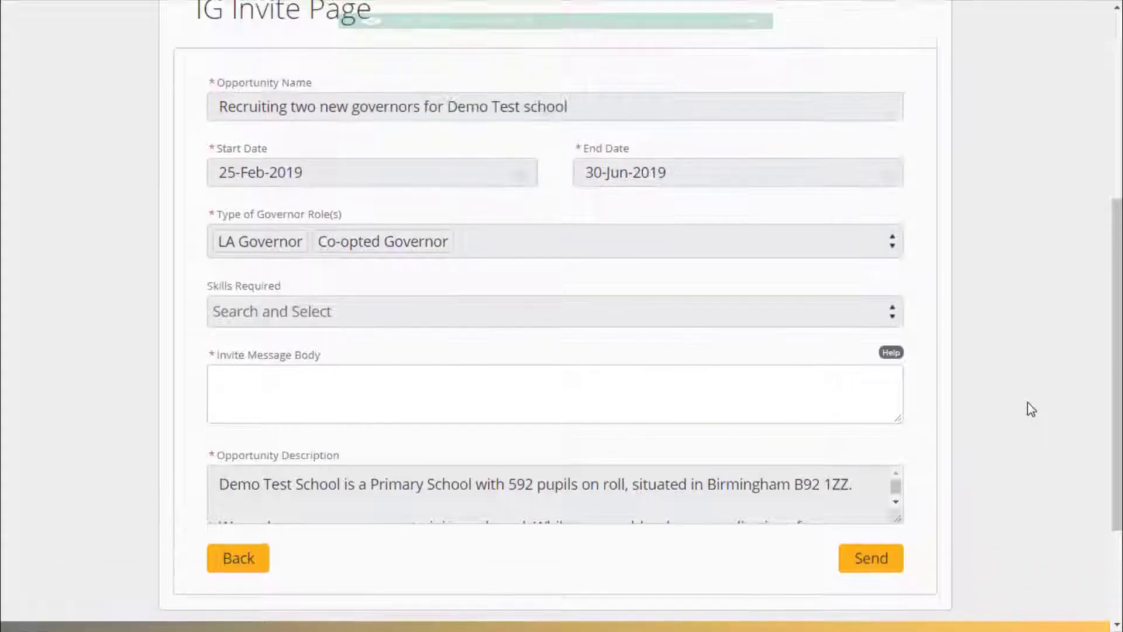
{"action": "left_click", "coordinate": [211, 389]}
{"action": "type", "text": "G"}
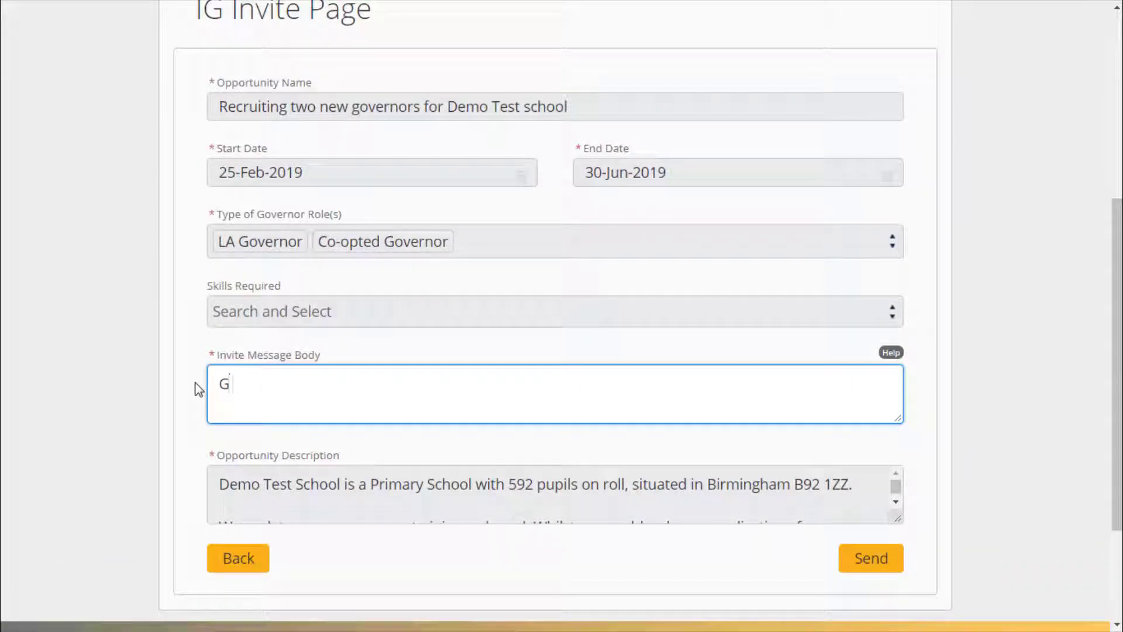
{"action": "type", "text": "ood morning"}
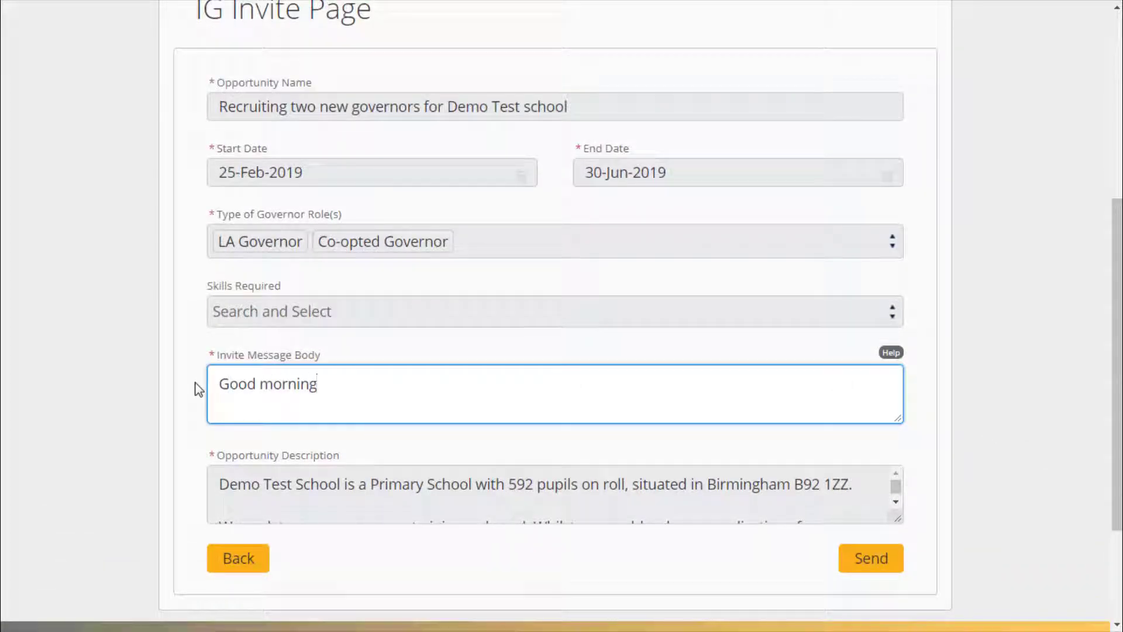
{"action": "key", "text": "Return"}
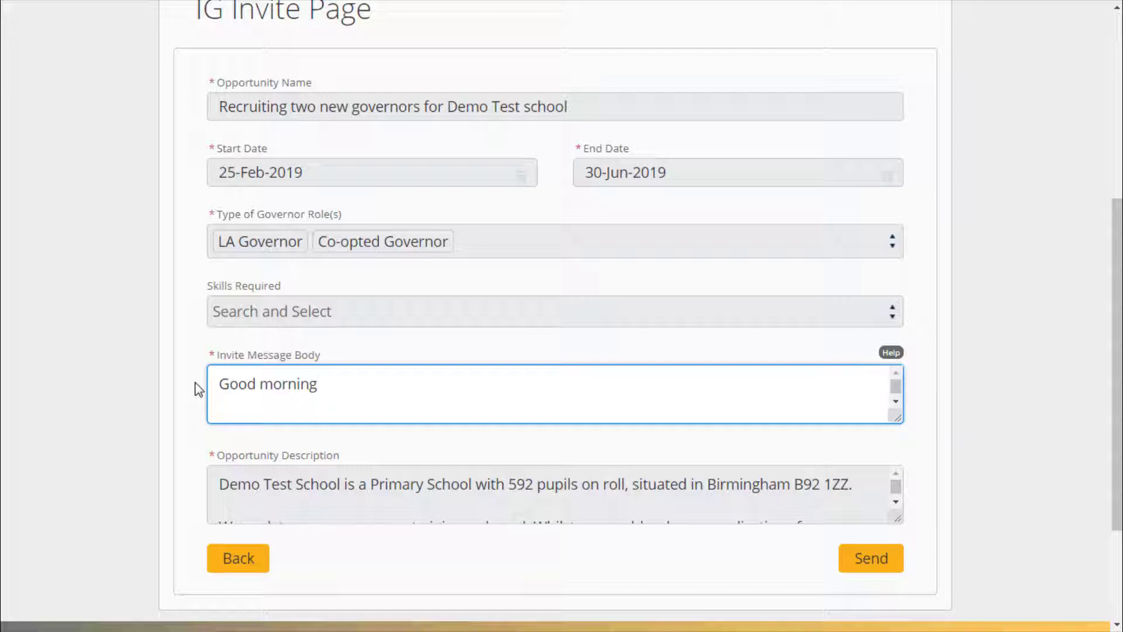
{"action": "type", "text": "I am working"}
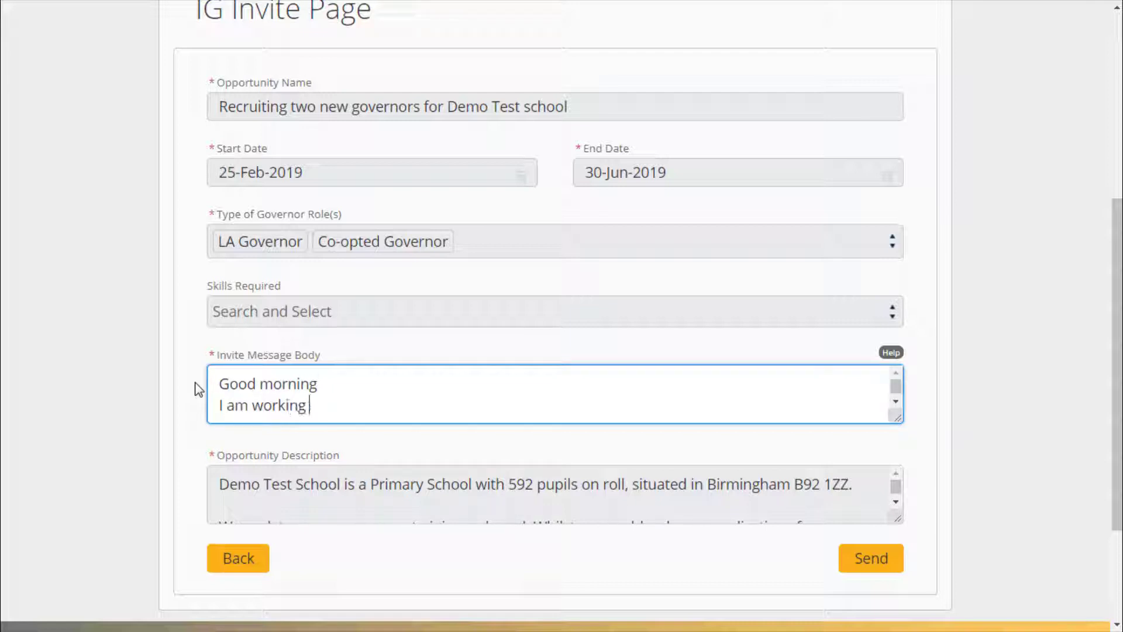
{"action": "type", "text": " with"}
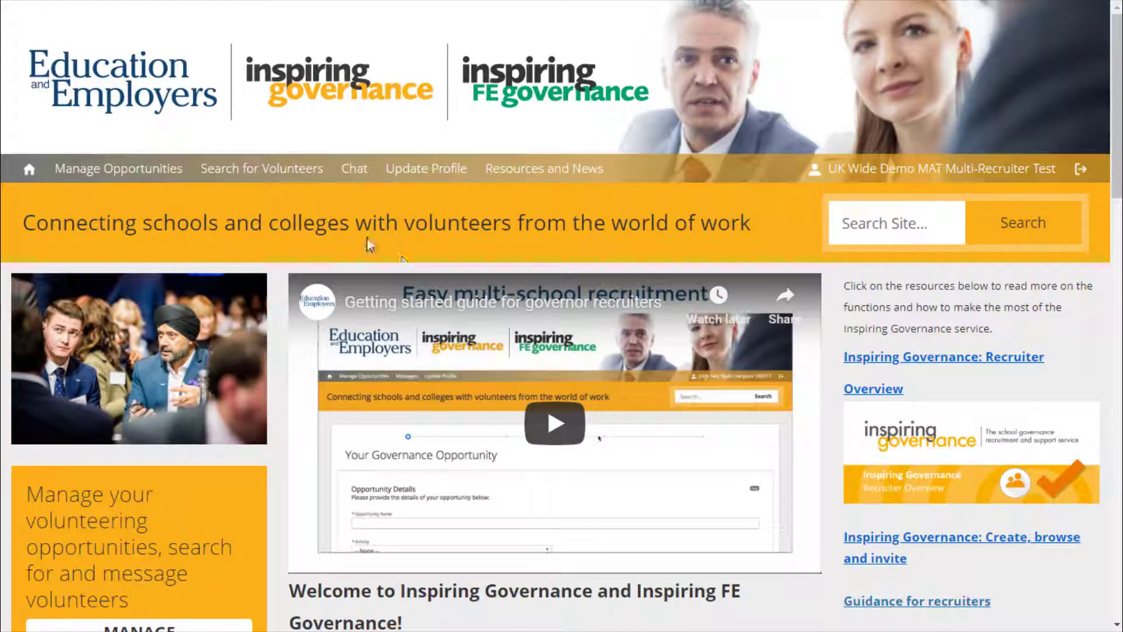
Open the general volunteer search for Liverpool and add the volunteer pinned near Netherley to the shortlist.
{"action": "left_click", "coordinate": [270, 174]}
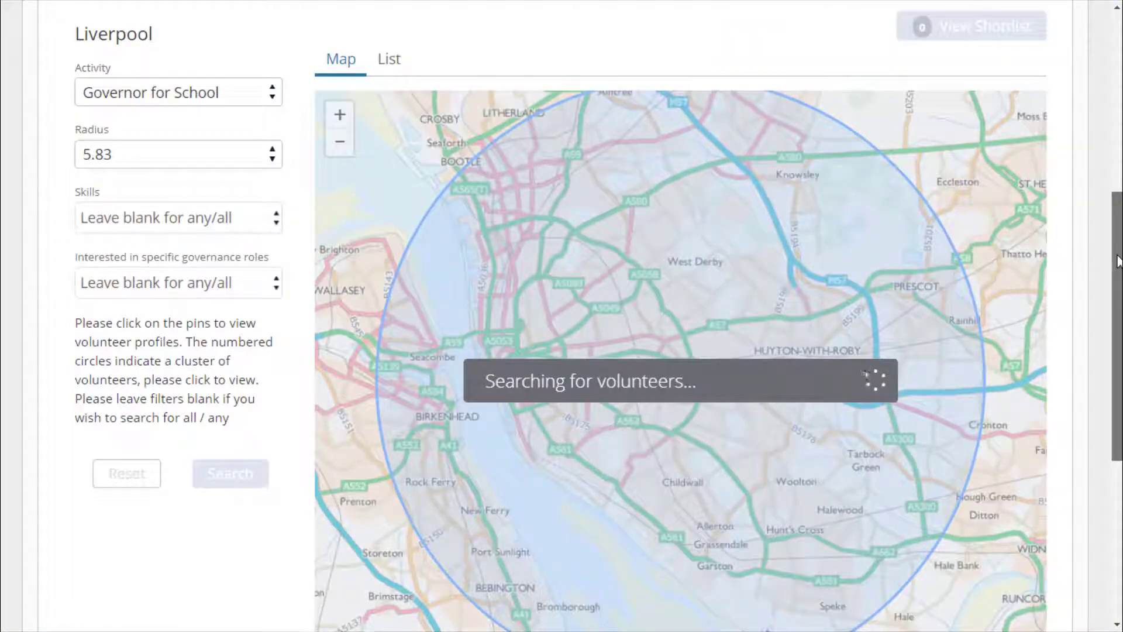
{"action": "left_click_drag", "start_coordinate": [1119, 261], "coordinate": [1119, 275]}
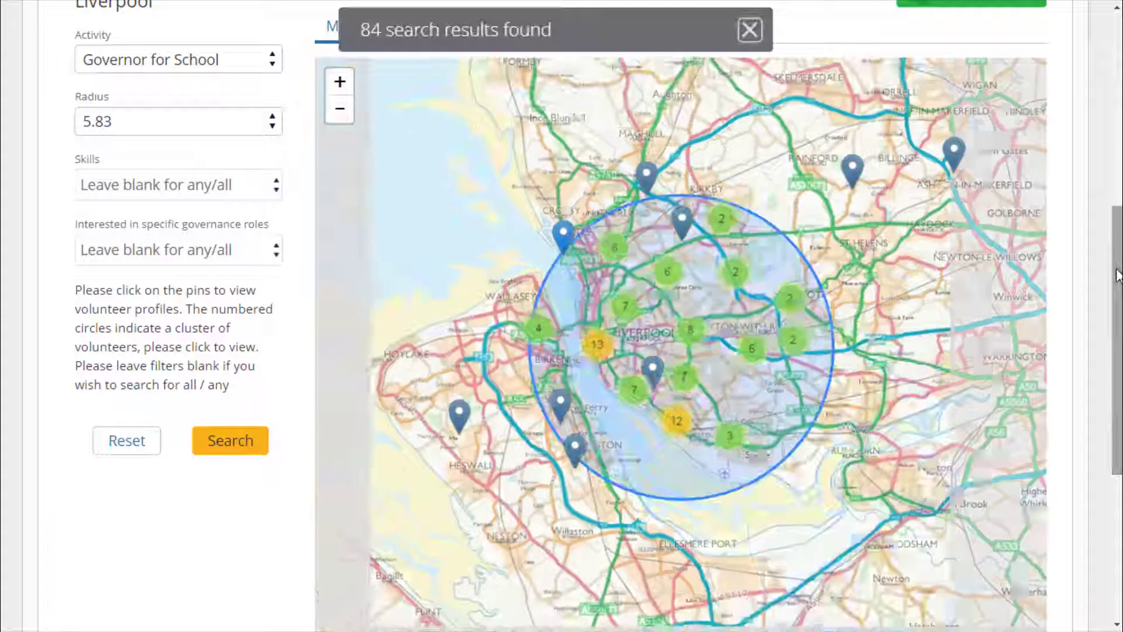
{"action": "left_click", "coordinate": [676, 421]}
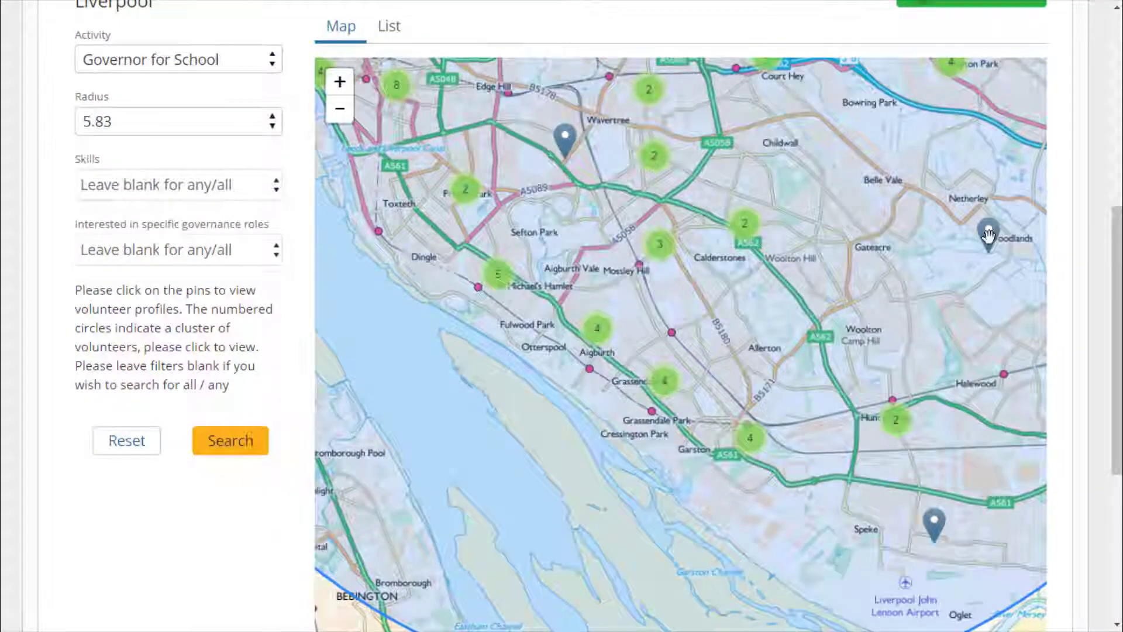
{"action": "left_click", "coordinate": [988, 234]}
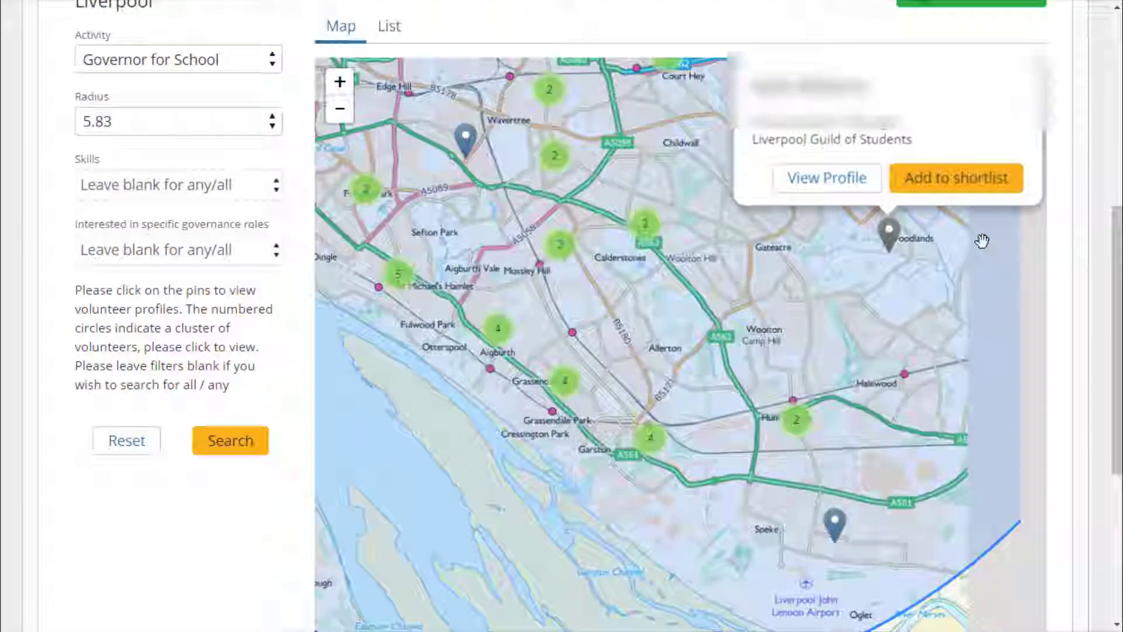
{"action": "left_click", "coordinate": [968, 188]}
Attach the shortlisted volunteer to the existing opportunity "Test school recruiting governor".
{"action": "scroll", "coordinate": [1096, 263], "scroll_direction": "down", "scroll_amount": 5}
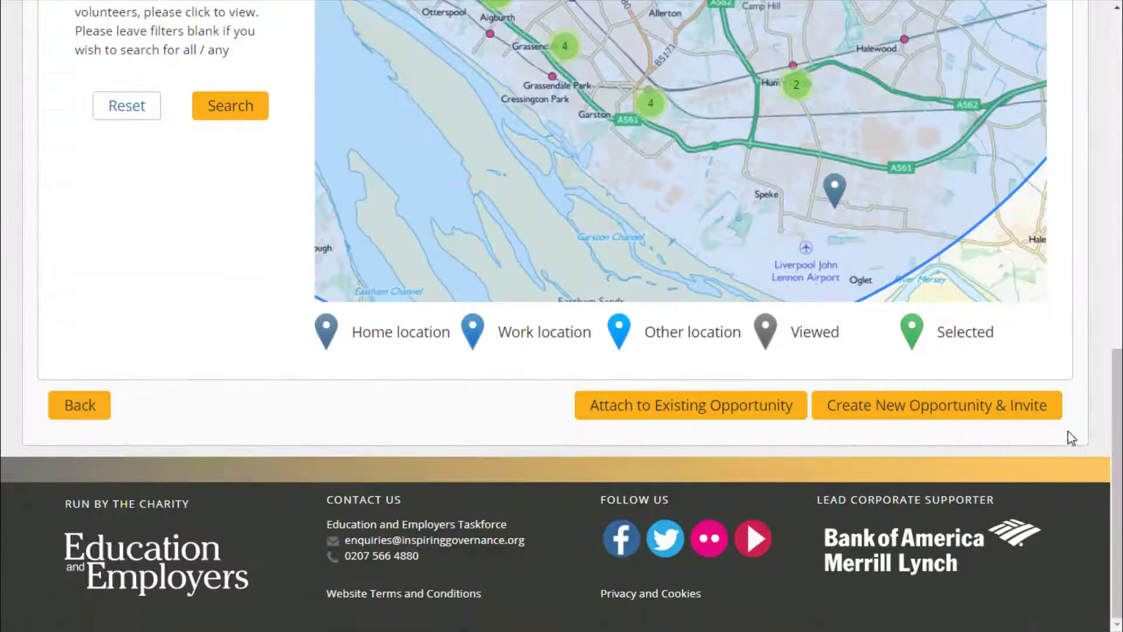
{"action": "left_click", "coordinate": [688, 411]}
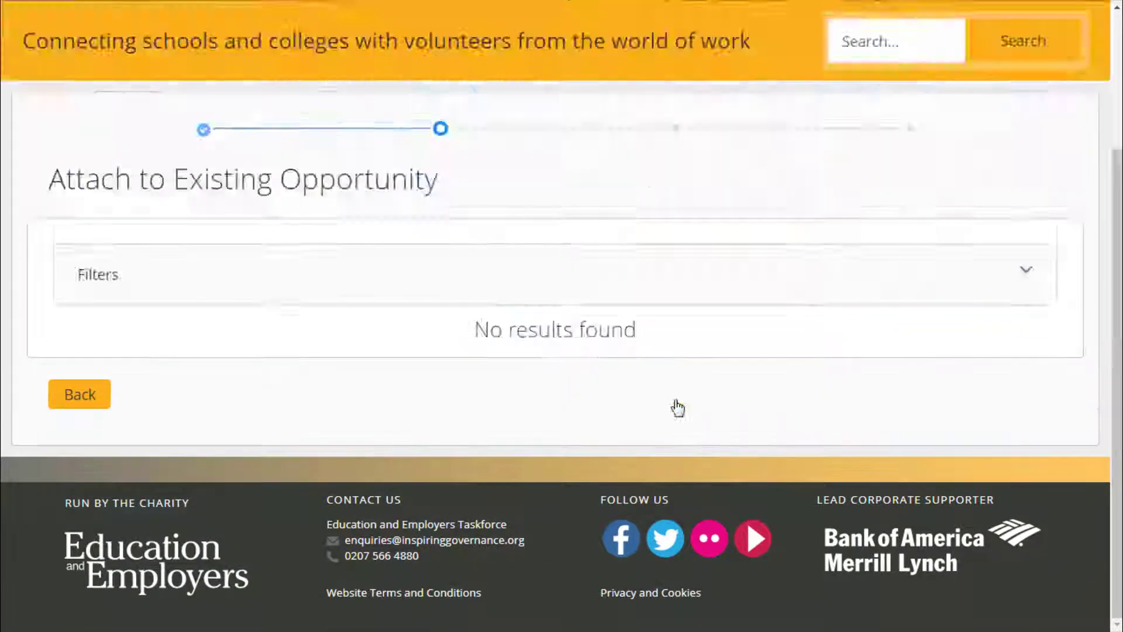
{"action": "scroll", "coordinate": [710, 376], "scroll_direction": "down", "scroll_amount": 10}
{"action": "scroll", "coordinate": [710, 376], "scroll_direction": "up", "scroll_amount": 7}
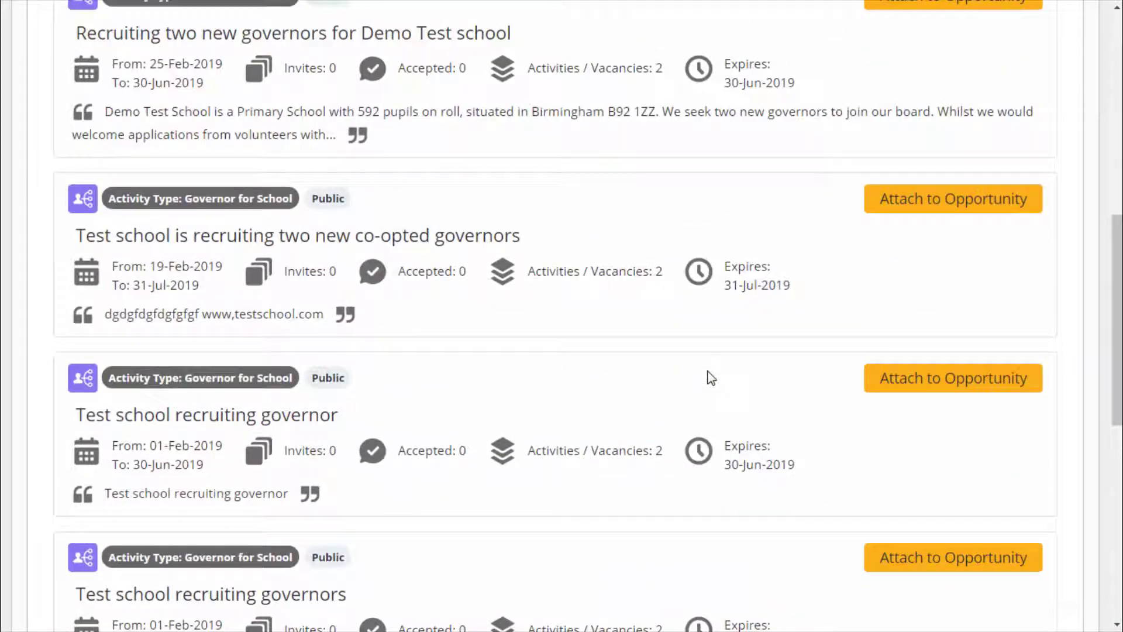
{"action": "left_click", "coordinate": [974, 377]}
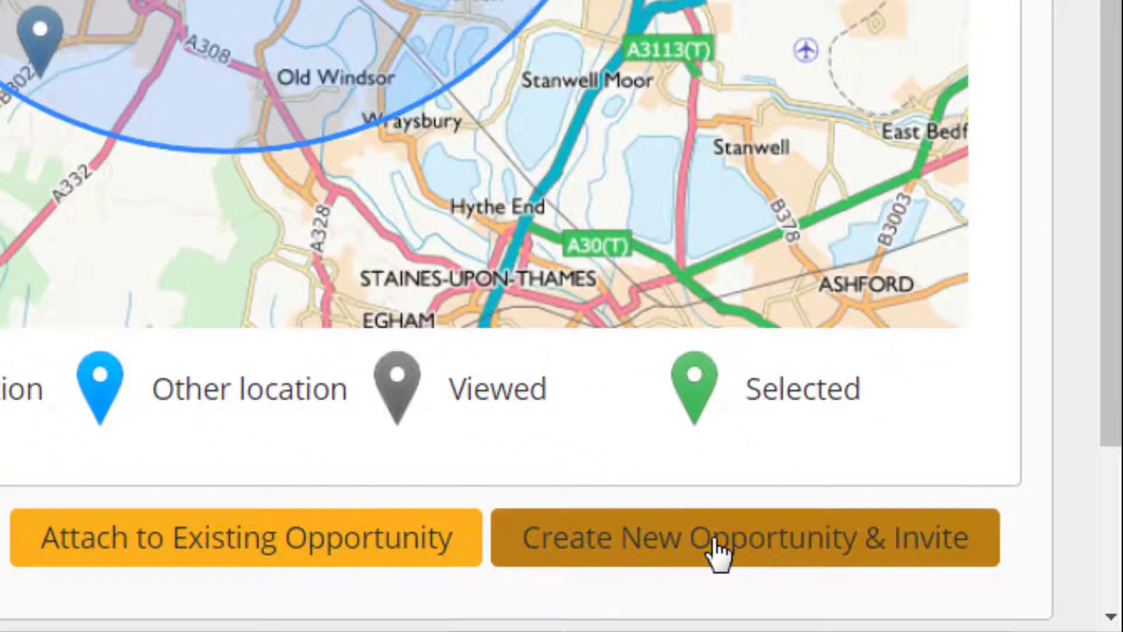
Start a new opportunity for inviting the shortlisted volunteers and enter "School governor" as its name.
{"action": "left_click", "coordinate": [717, 553]}
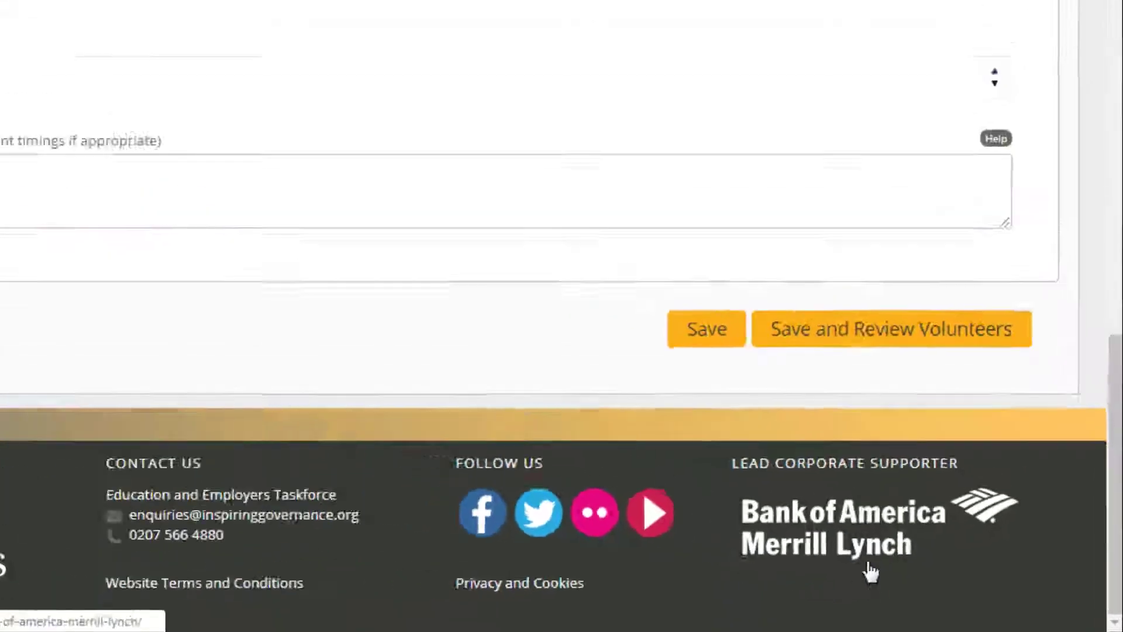
{"action": "scroll", "coordinate": [802, 293], "scroll_direction": "up", "scroll_amount": 10}
{"action": "scroll", "coordinate": [803, 295], "scroll_direction": "up", "scroll_amount": 5}
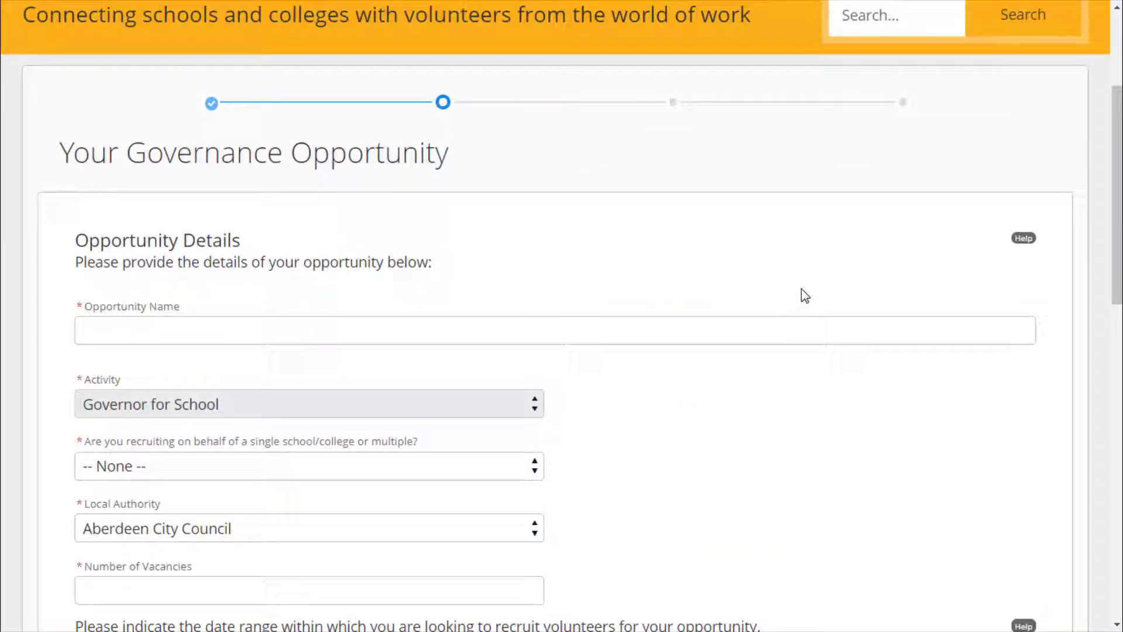
{"action": "left_click", "coordinate": [220, 327]}
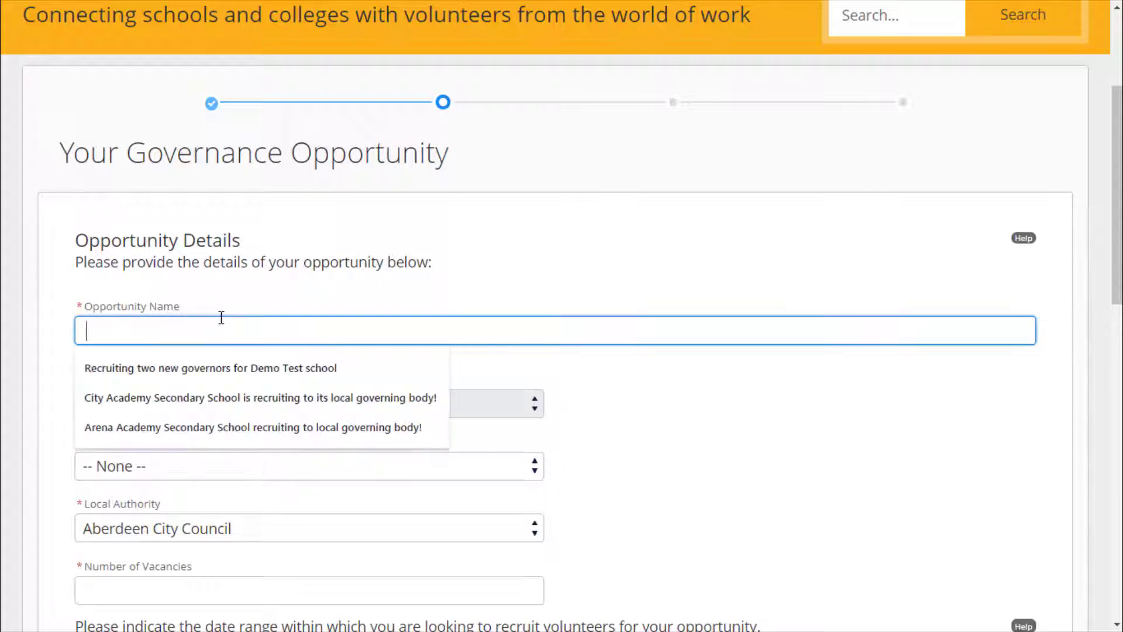
{"action": "type", "text": "Schoo"}
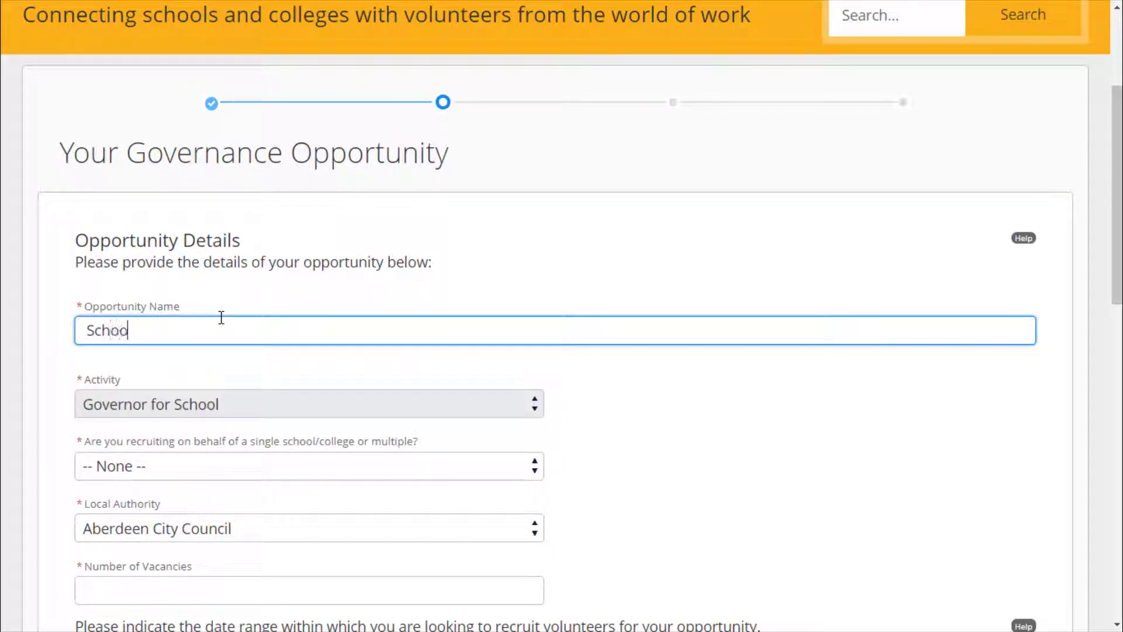
{"action": "type", "text": "l governo"}
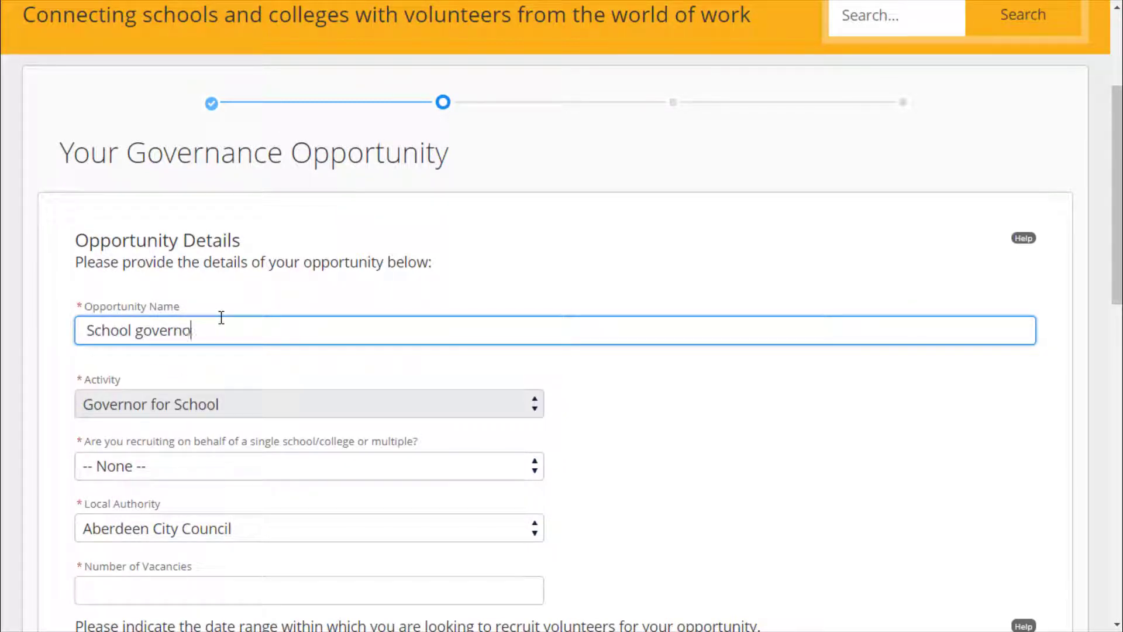
{"action": "type", "text": "r"}
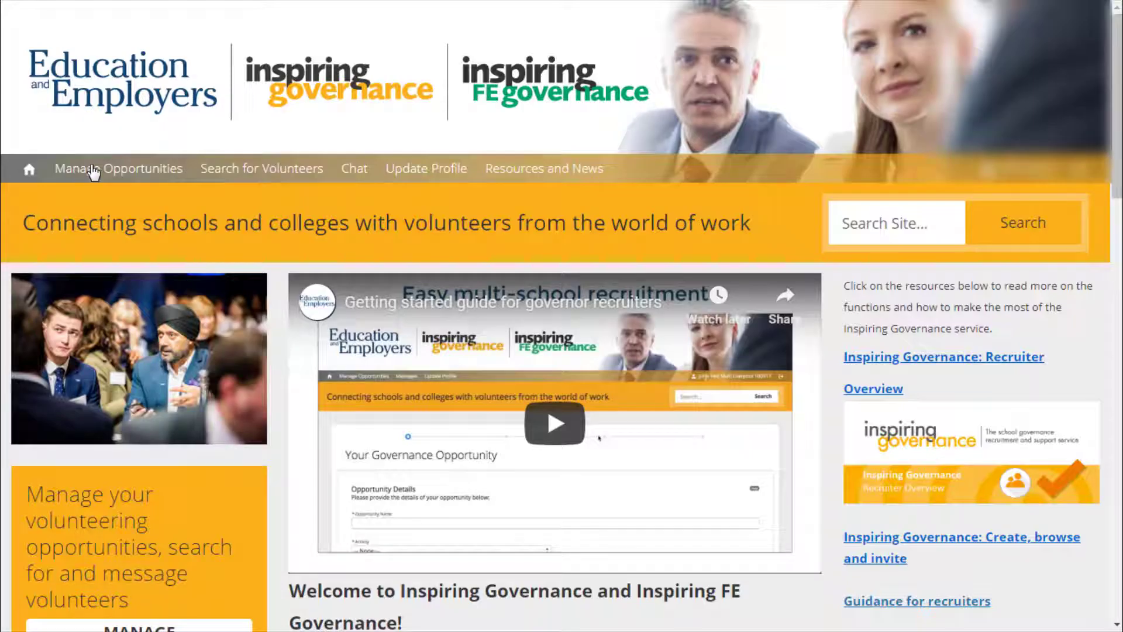
Go to the managed opportunities and open "Recruiting Local Authority Governors Across Birmingham" for viewing and editing.
{"action": "left_click", "coordinate": [93, 170]}
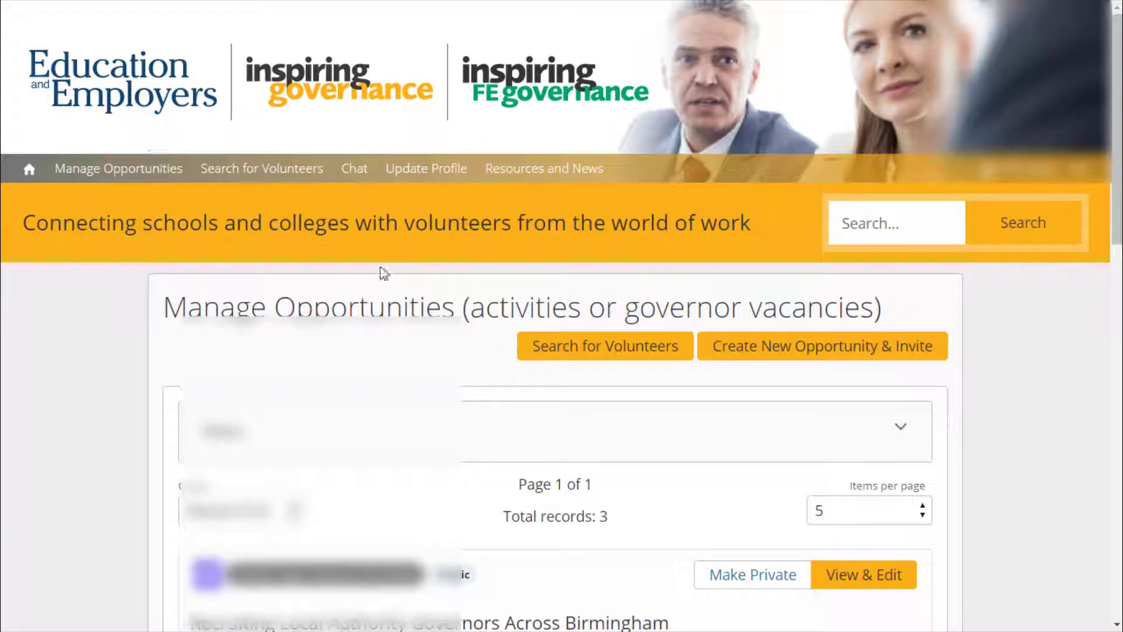
{"action": "scroll", "coordinate": [383, 272], "scroll_direction": "down", "scroll_amount": 7}
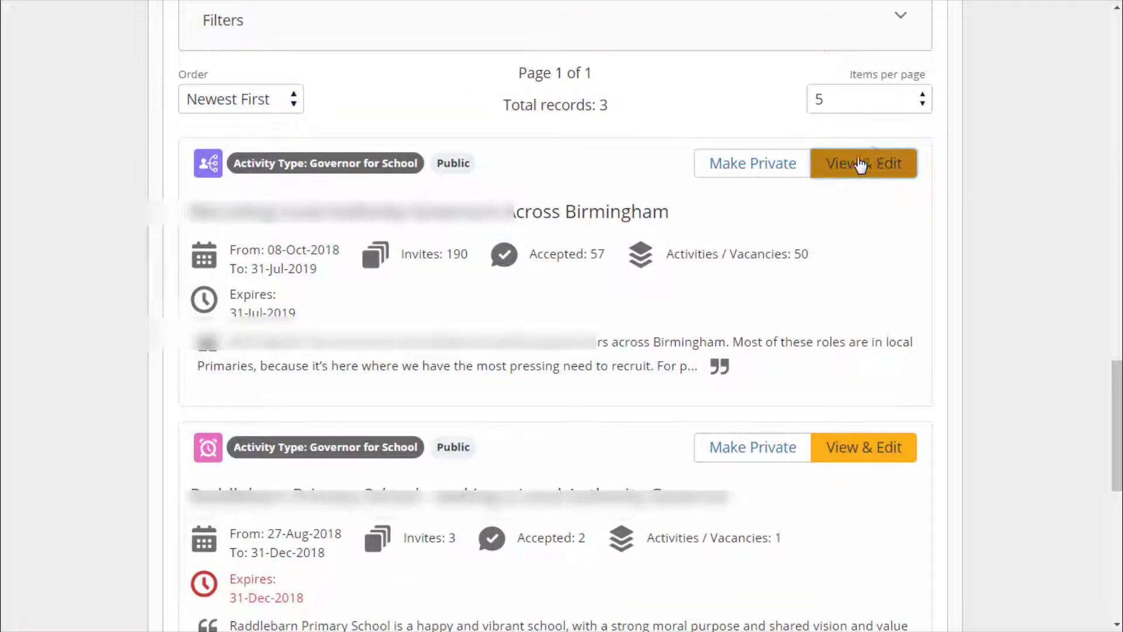
{"action": "left_click", "coordinate": [860, 165]}
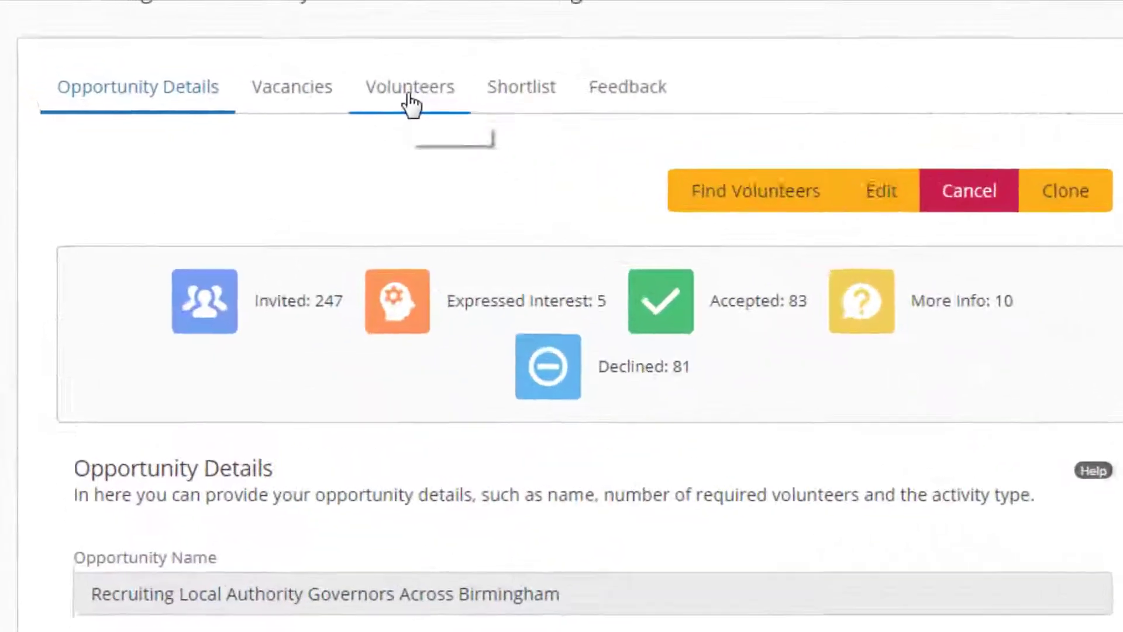
Open the opportunity's list of volunteers and set the items per page to All.
{"action": "left_click", "coordinate": [451, 114]}
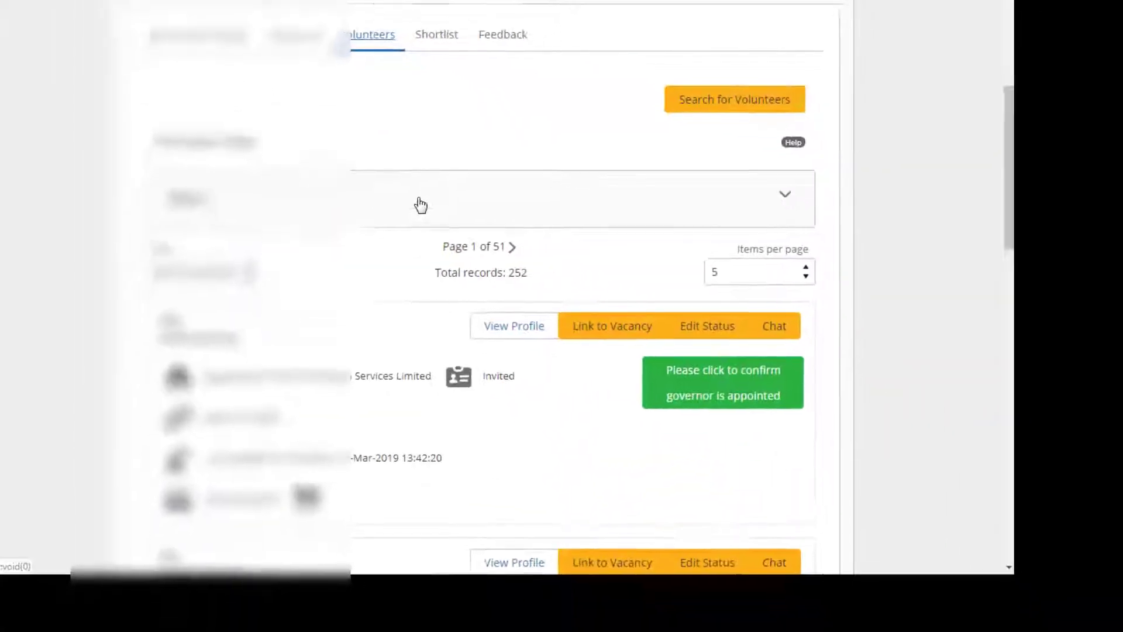
{"action": "scroll", "coordinate": [543, 432], "scroll_direction": "down", "scroll_amount": 3}
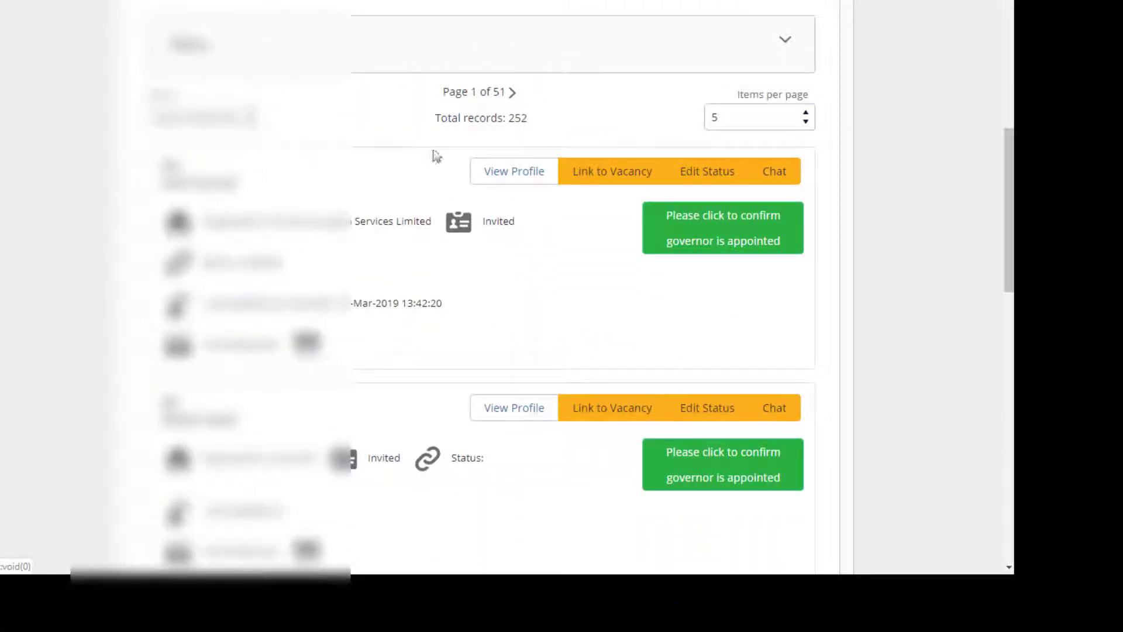
{"action": "left_click", "coordinate": [801, 116]}
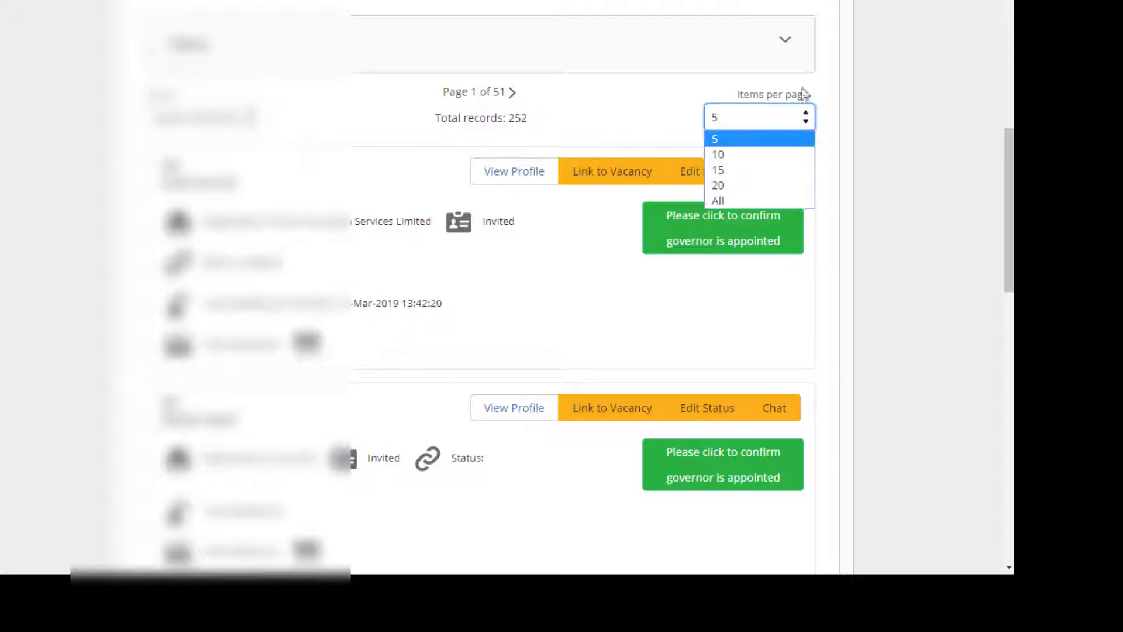
{"action": "left_click", "coordinate": [728, 200]}
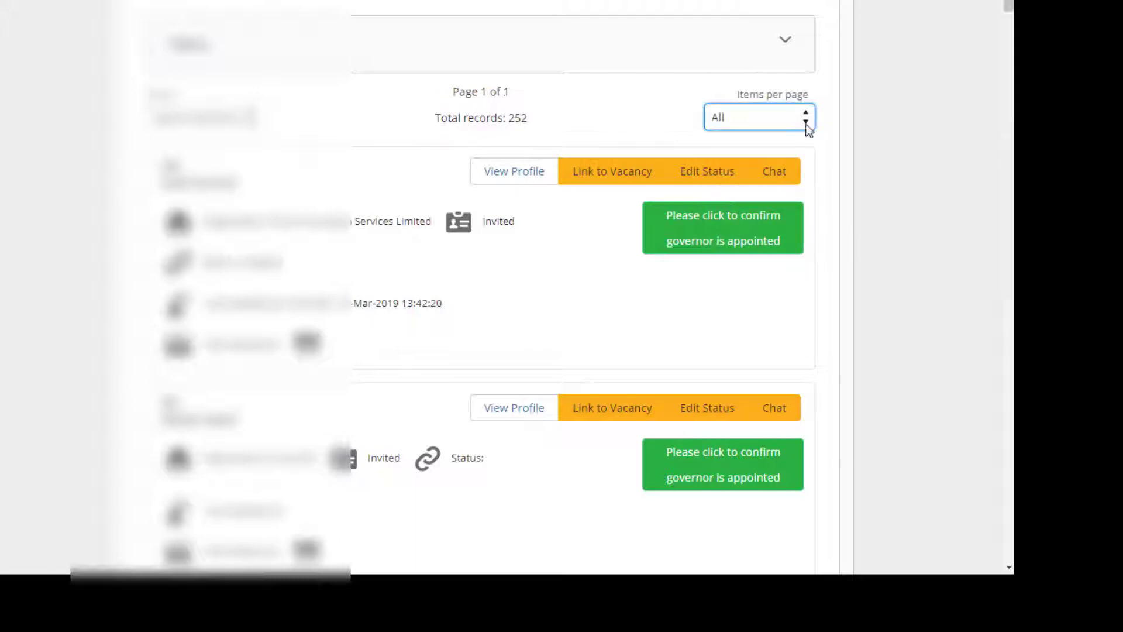
Filter the opportunity's volunteers to those with Expressed Interest and look over the matching records.
{"action": "scroll", "coordinate": [786, 169], "scroll_direction": "down", "scroll_amount": 10}
{"action": "scroll", "coordinate": [786, 170], "scroll_direction": "down", "scroll_amount": 12}
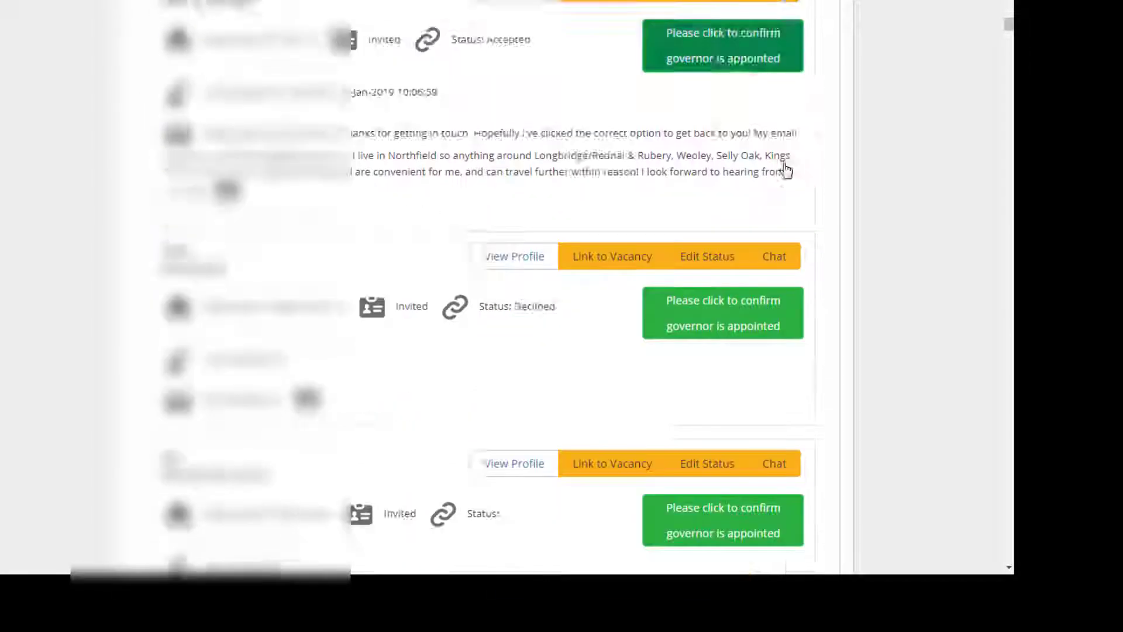
{"action": "left_click_drag", "start_coordinate": [1013, 32], "coordinate": [1010, 5]}
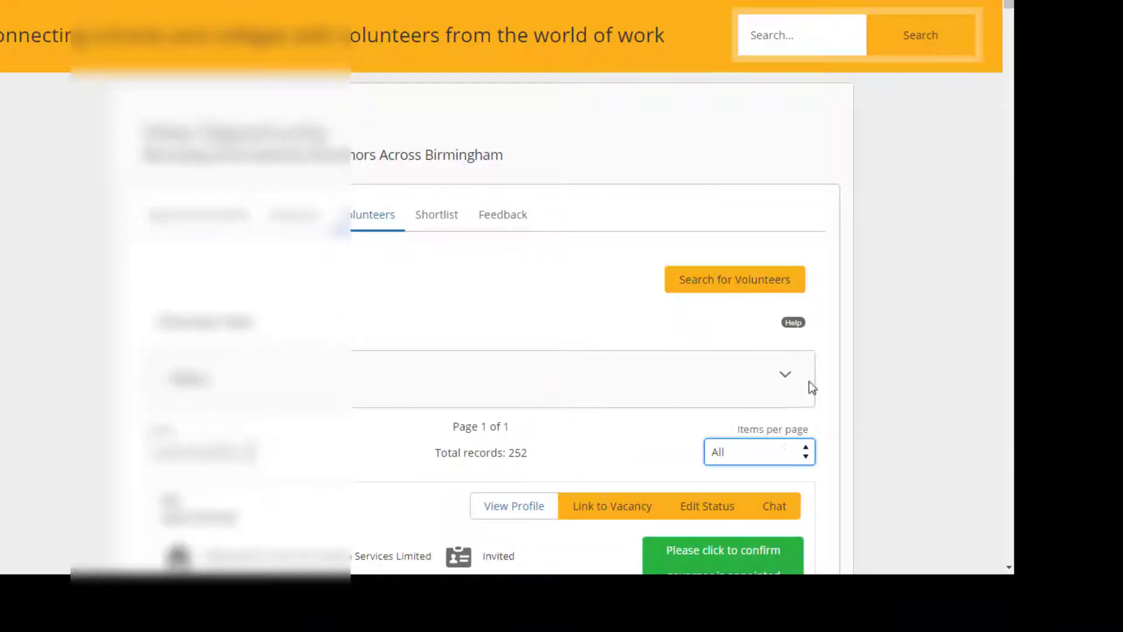
{"action": "left_click", "coordinate": [787, 377]}
{"action": "left_click", "coordinate": [575, 444]}
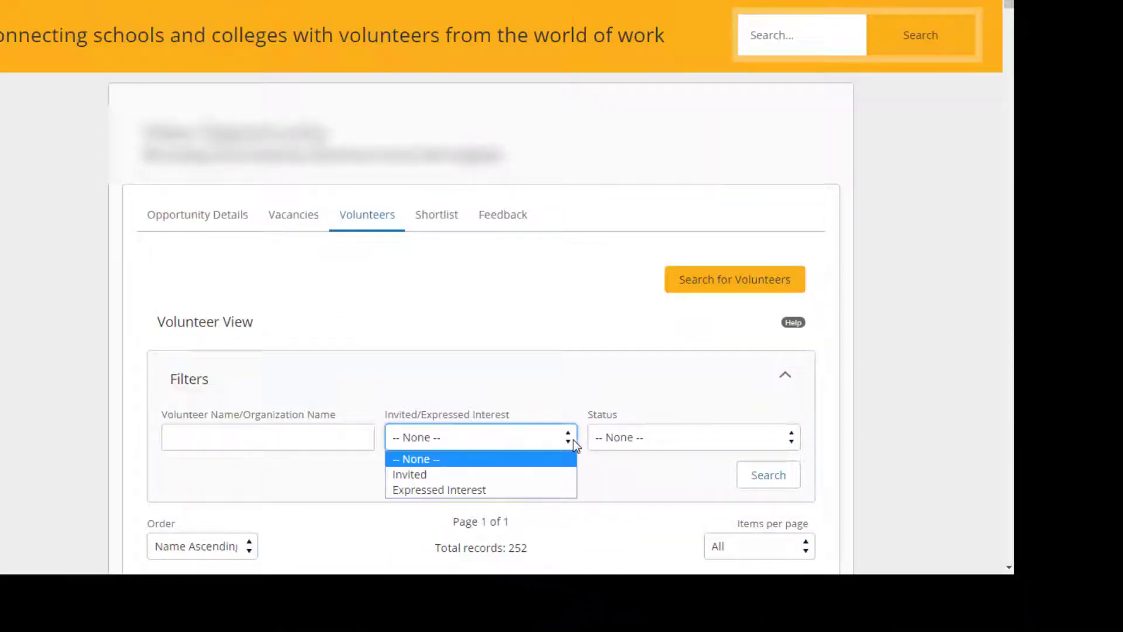
{"action": "left_click", "coordinate": [456, 496]}
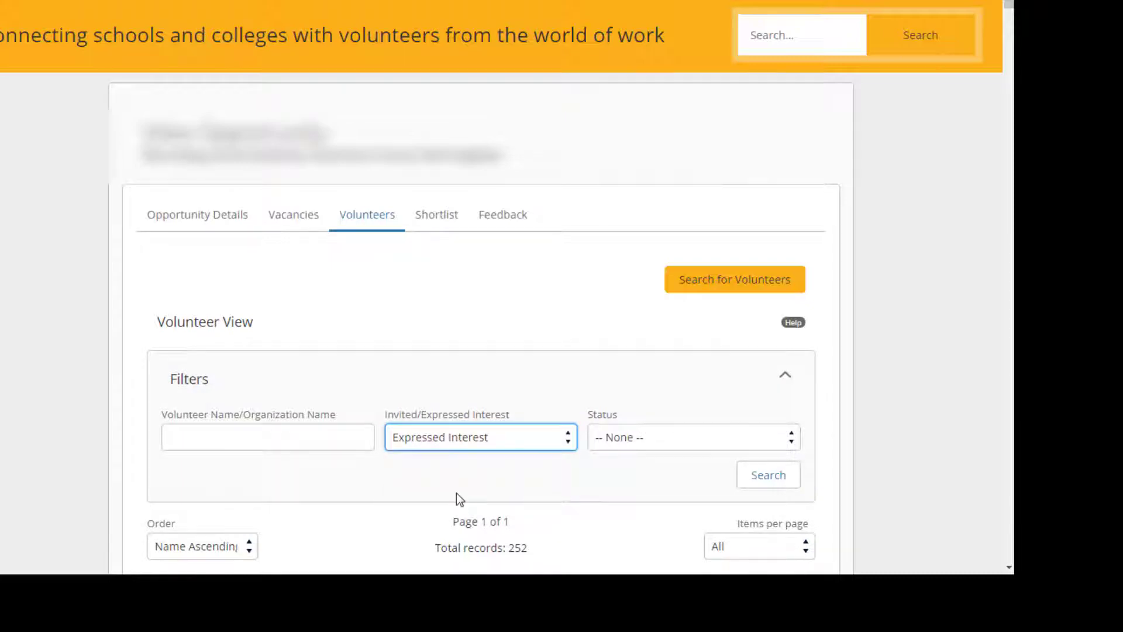
{"action": "left_click", "coordinate": [768, 475]}
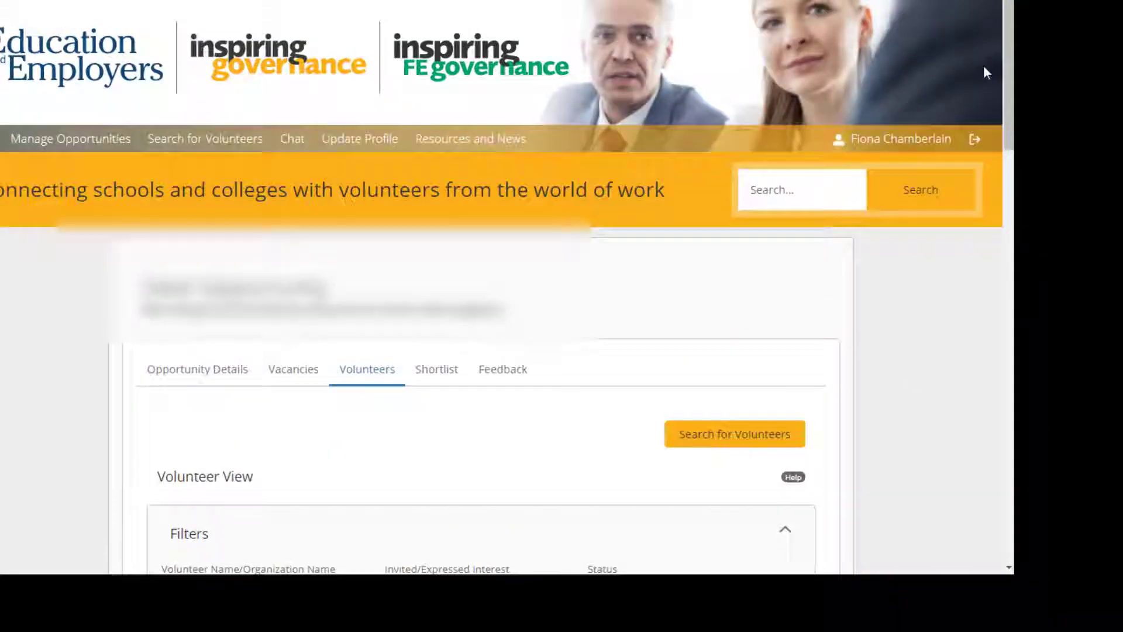
{"action": "left_click_drag", "start_coordinate": [1008, 29], "coordinate": [1008, 169]}
{"action": "scroll", "coordinate": [797, 130], "scroll_direction": "up", "scroll_amount": 4}
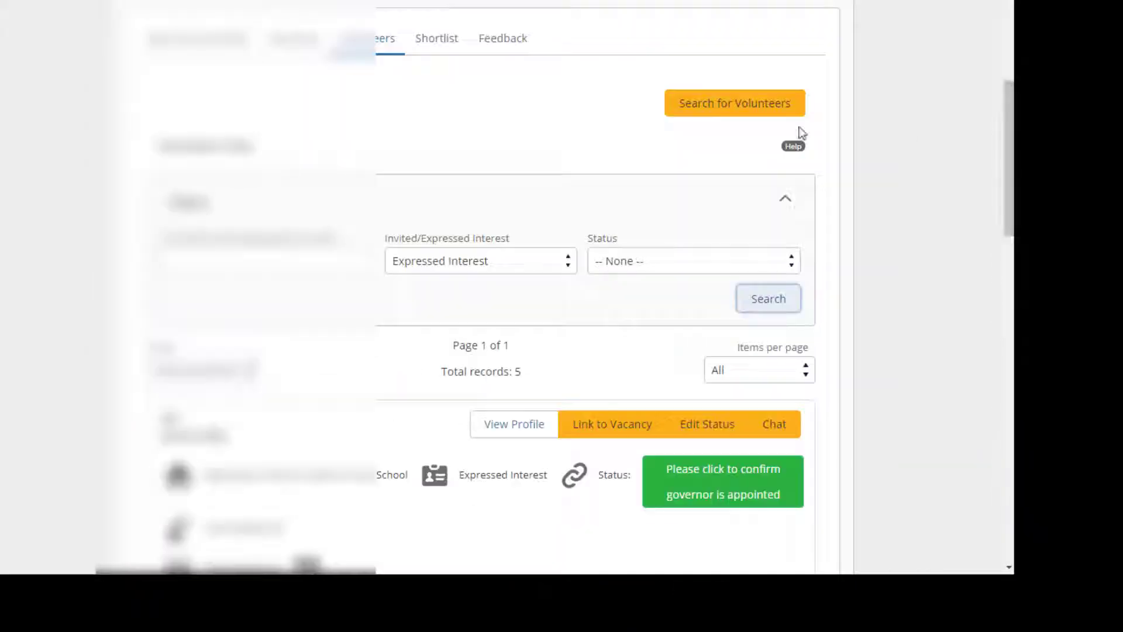
Clear the Invited/Expressed Interest filter and search for volunteers with the status More Information Required.
{"action": "left_click", "coordinate": [574, 260]}
{"action": "left_click", "coordinate": [480, 283]}
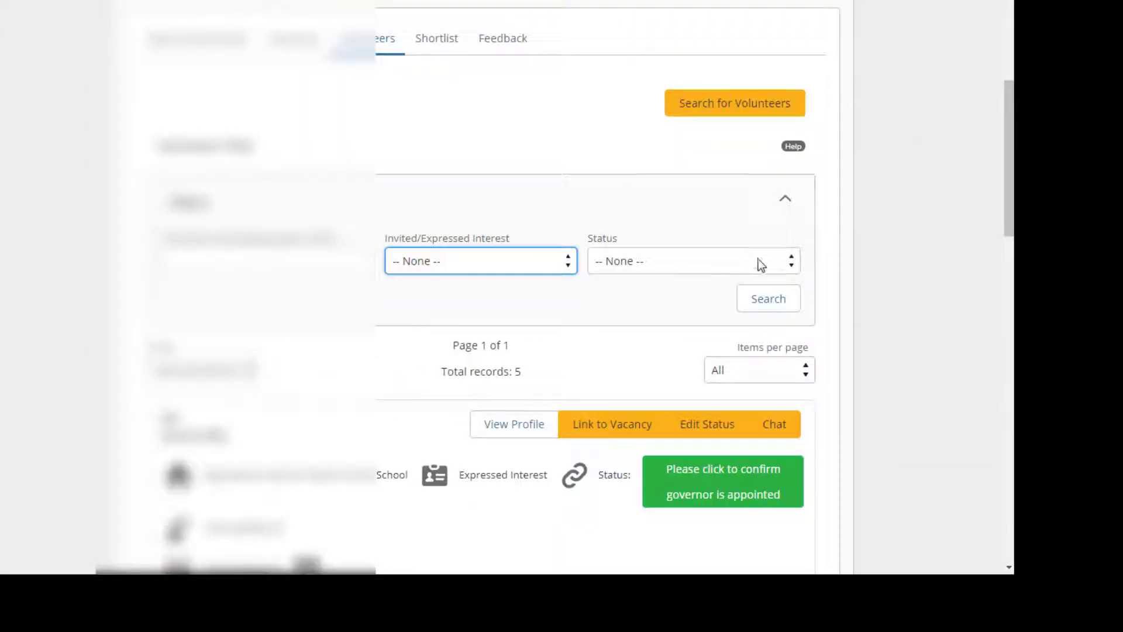
{"action": "left_click", "coordinate": [796, 262]}
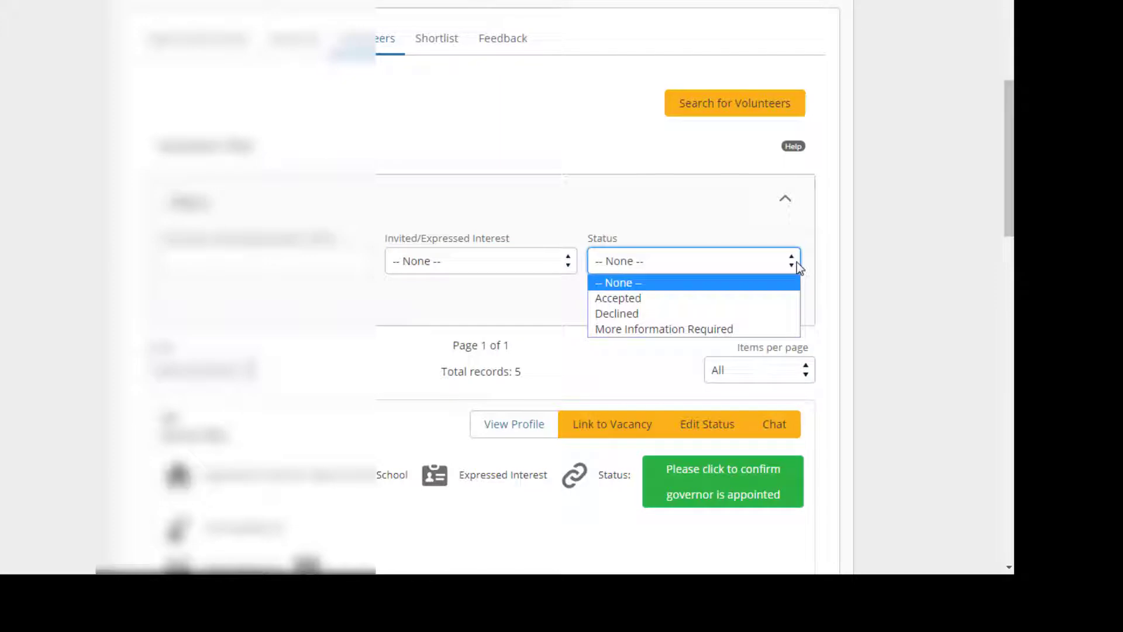
{"action": "left_click", "coordinate": [632, 329]}
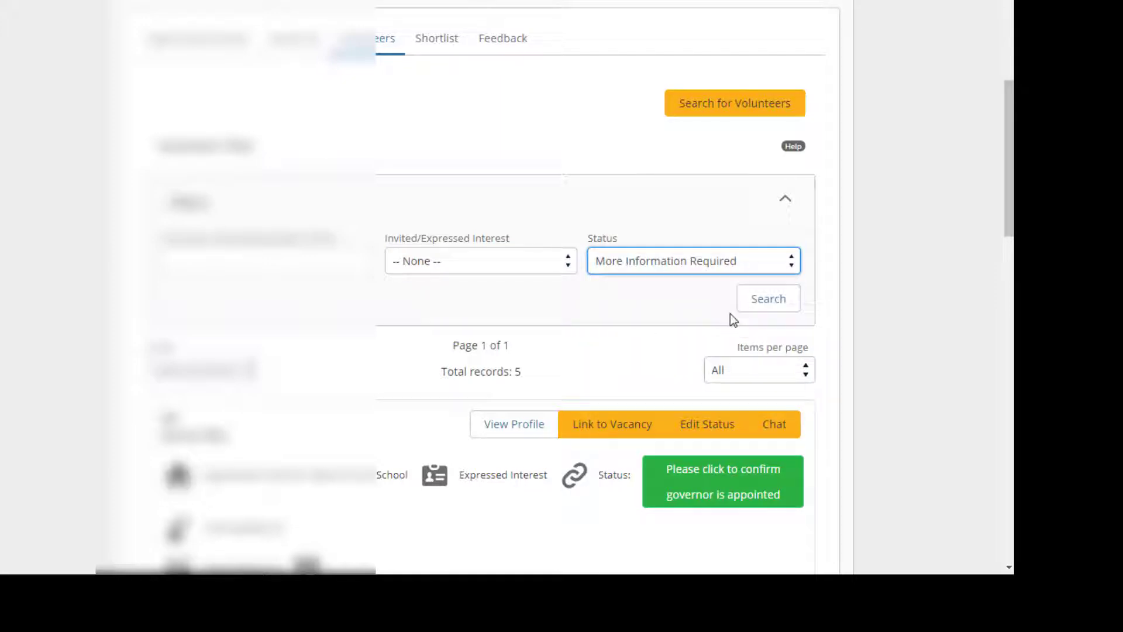
{"action": "left_click", "coordinate": [773, 301]}
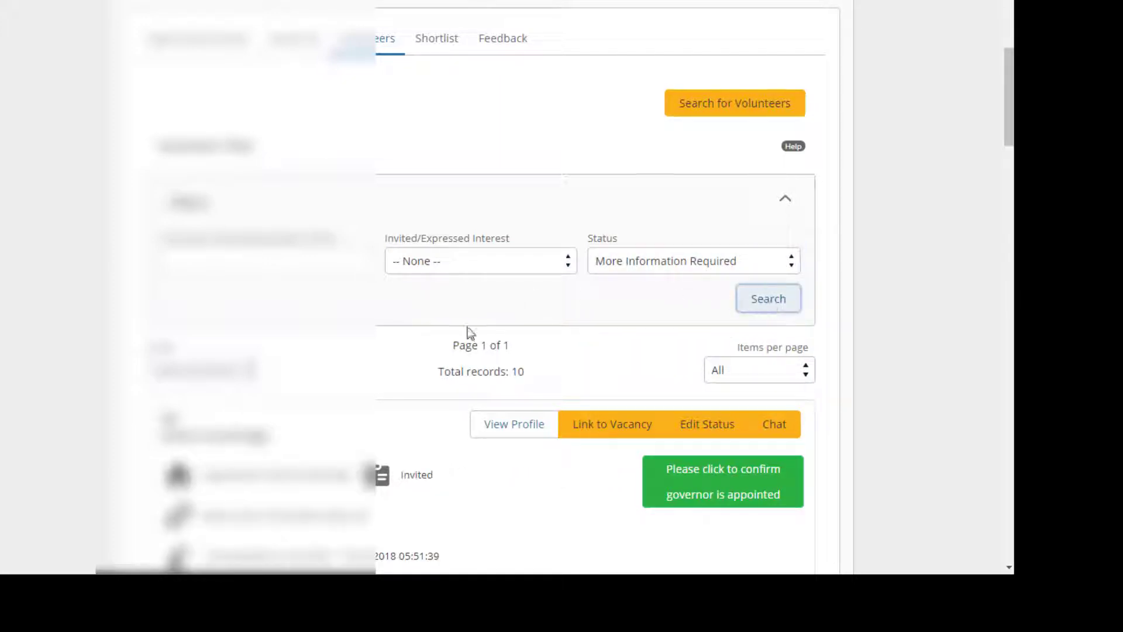
{"action": "mouse_move", "coordinate": [1008, 138]}
{"action": "left_mouse_down"}
{"action": "mouse_move", "coordinate": [1006, 528]}
{"action": "mouse_move", "coordinate": [1006, 128]}
{"action": "left_mouse_up"}
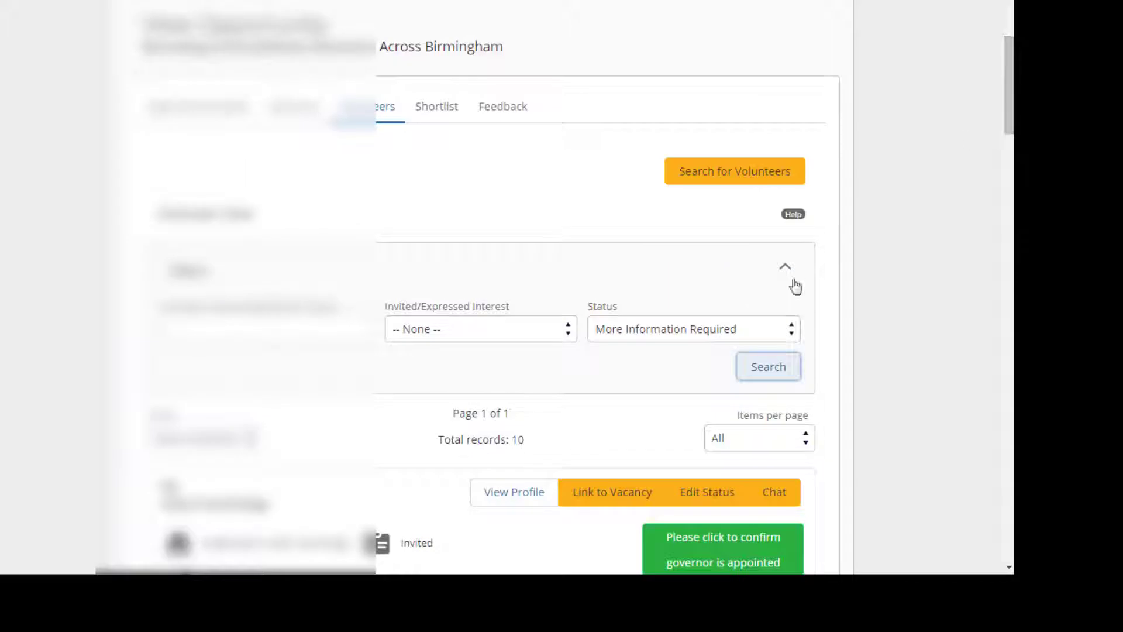
Filter the opportunity's volunteers by the status Accepted.
{"action": "left_click", "coordinate": [792, 330]}
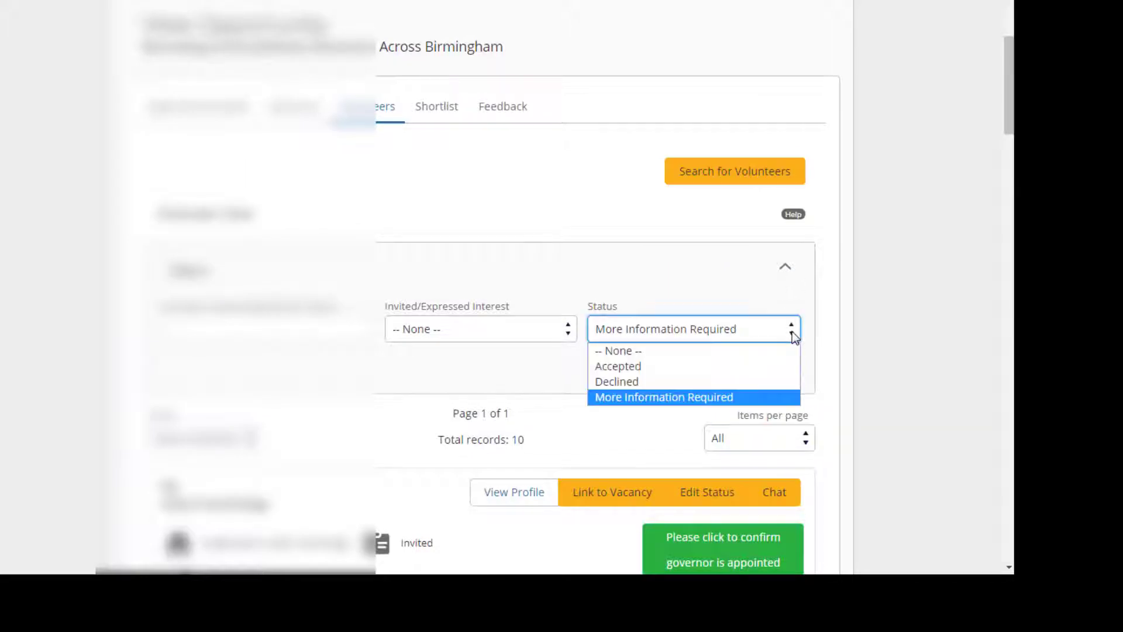
{"action": "left_click", "coordinate": [642, 368]}
{"action": "left_click", "coordinate": [768, 368]}
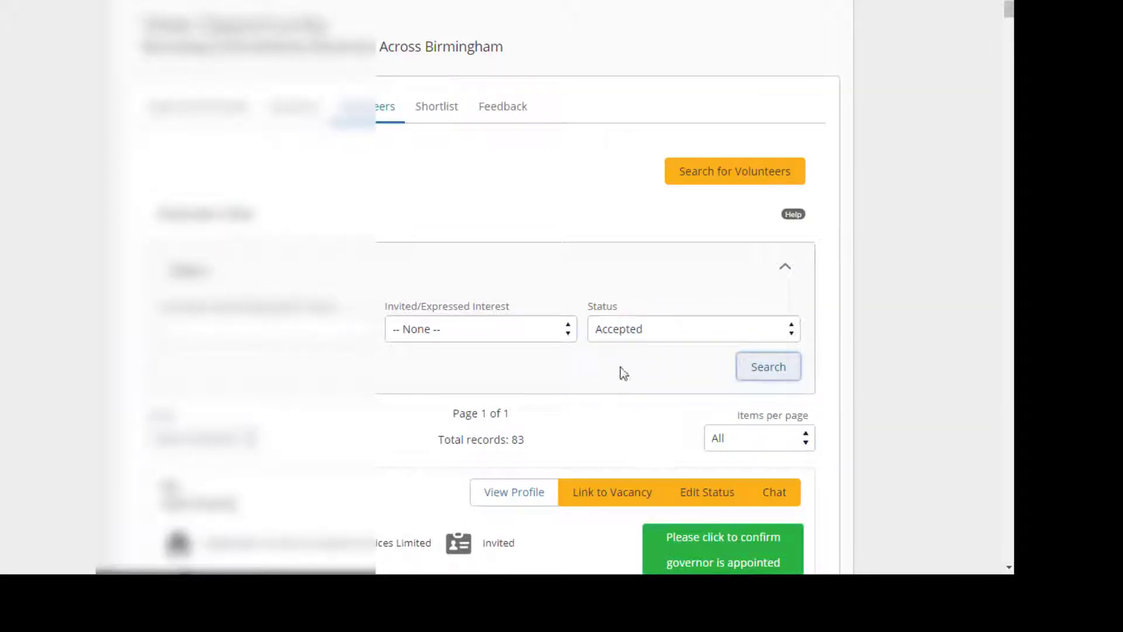
Find the accepted volunteer who is happy to discuss the invite further, read their response and view their profile.
{"action": "left_click_drag", "start_coordinate": [1008, 8], "coordinate": [1003, 51]}
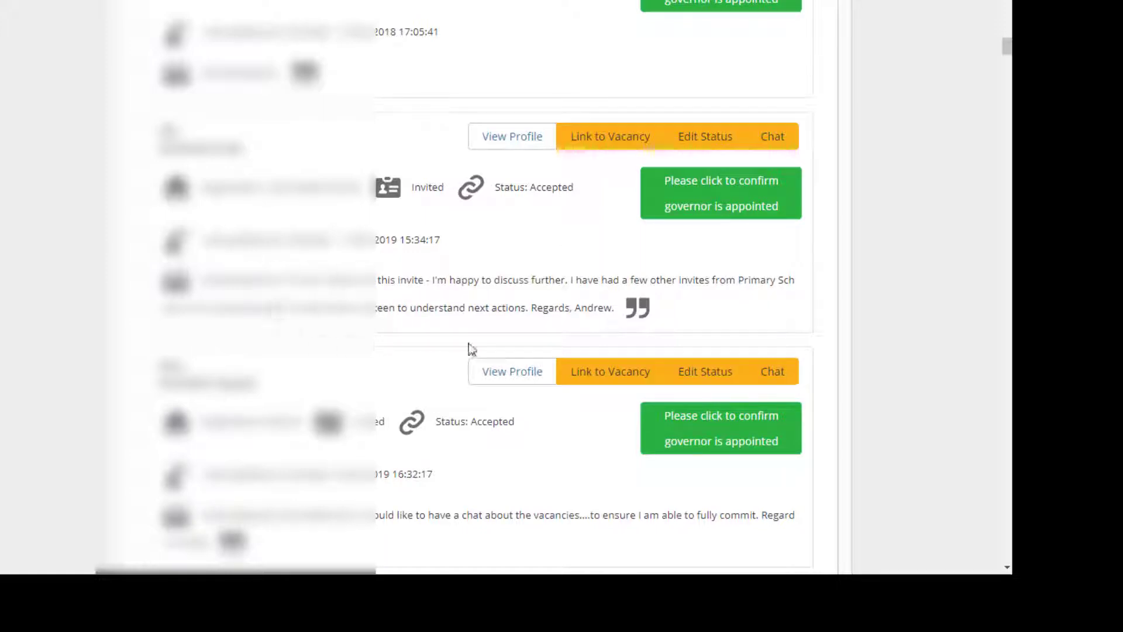
{"action": "left_click_drag", "start_coordinate": [366, 279], "coordinate": [413, 268]}
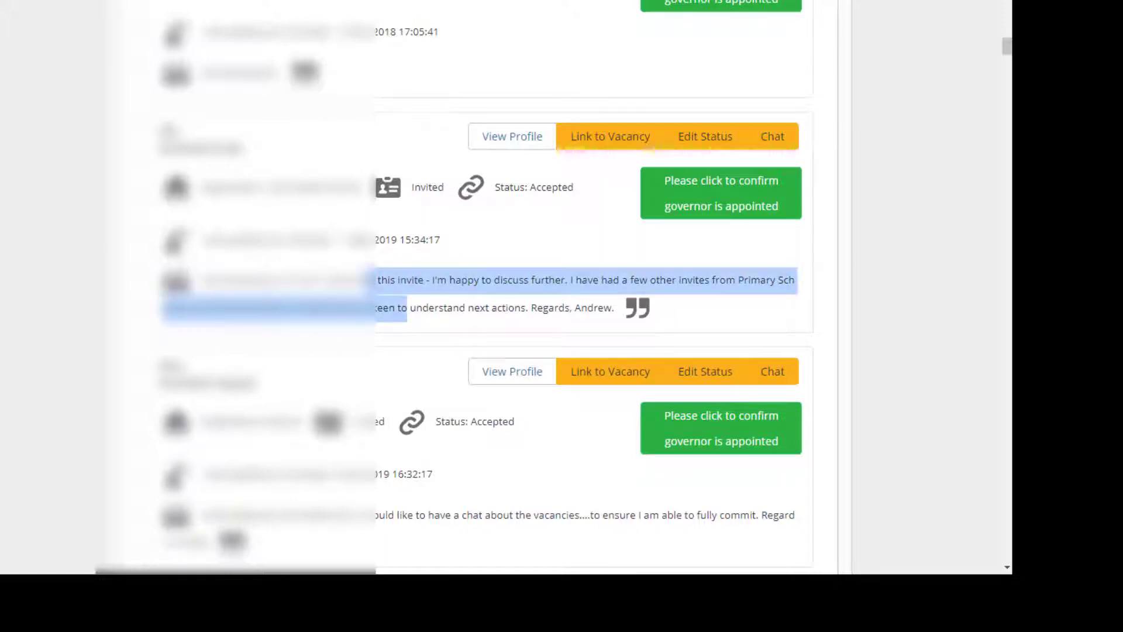
{"action": "left_click", "coordinate": [513, 146]}
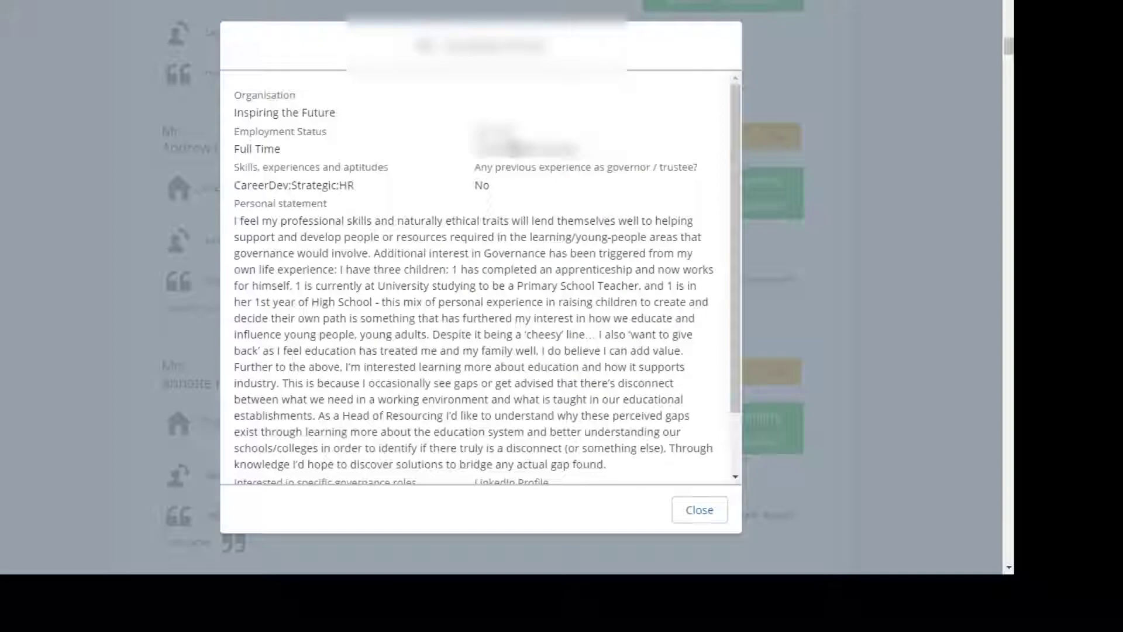
Start a chat message to the same accepted volunteer and enter "Becoming a school" in its subject.
{"action": "left_click", "coordinate": [784, 145]}
{"action": "left_click", "coordinate": [785, 148]}
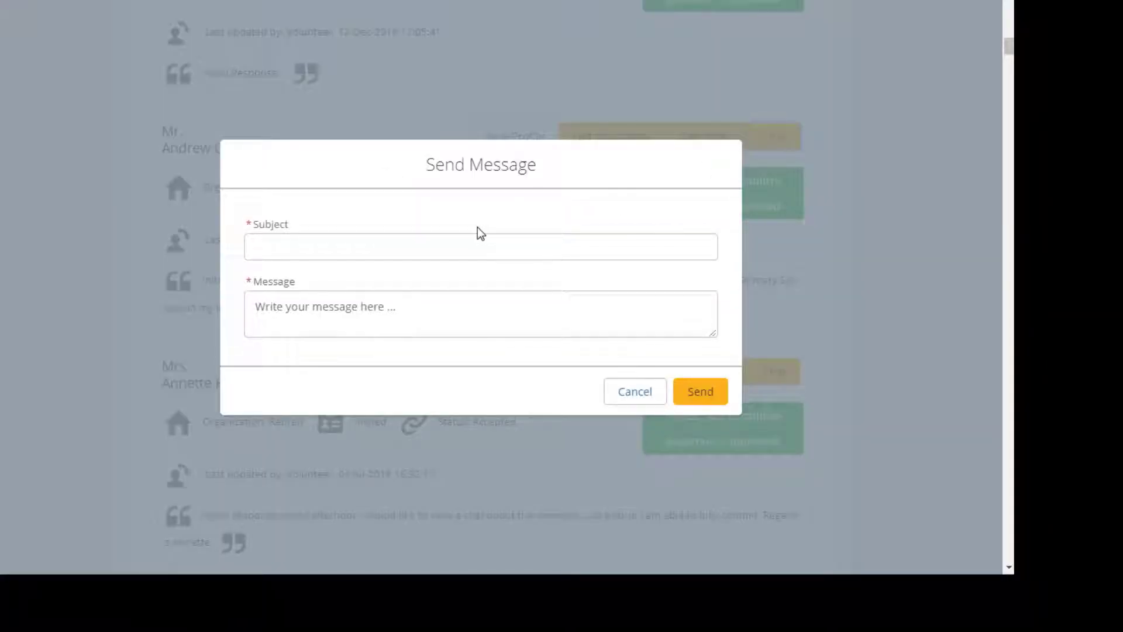
{"action": "left_click", "coordinate": [321, 243]}
{"action": "type", "text": "Becoming a sch"}
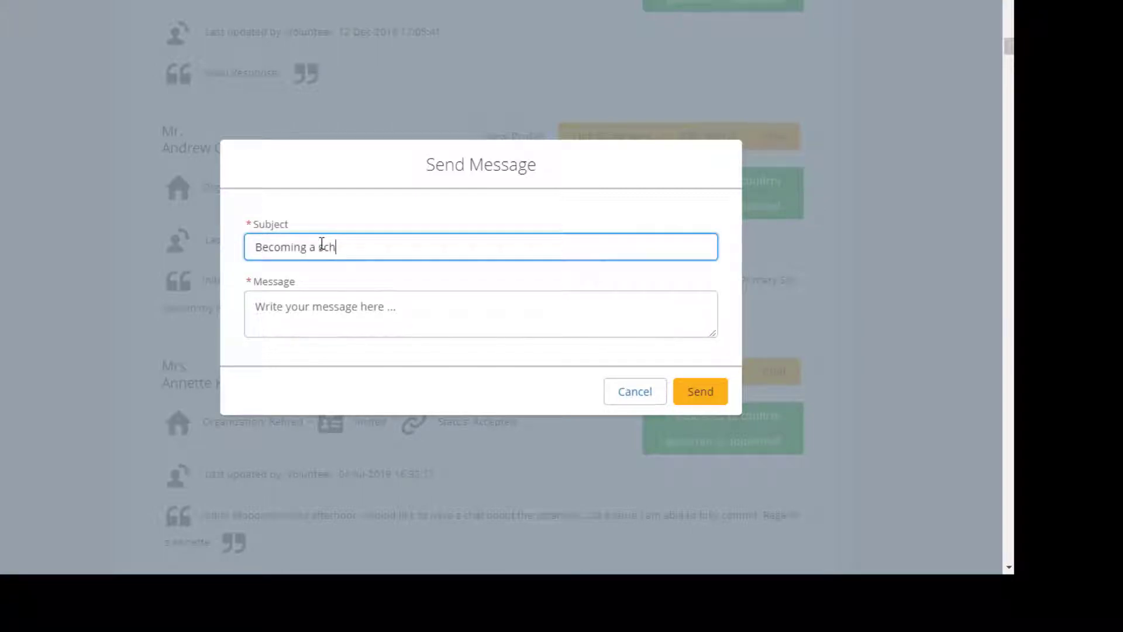
{"action": "type", "text": "ool"}
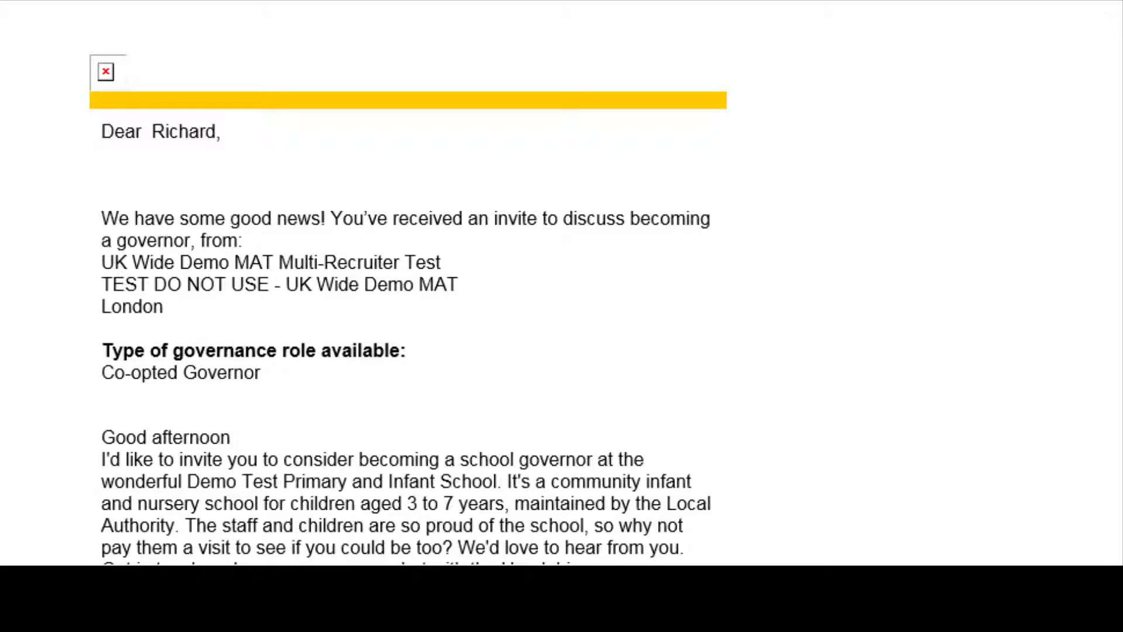
Read the governor invitation e-mail through the personal message and on to the vacancy description.
{"action": "scroll", "coordinate": [407, 283], "scroll_direction": "down", "scroll_amount": 4}
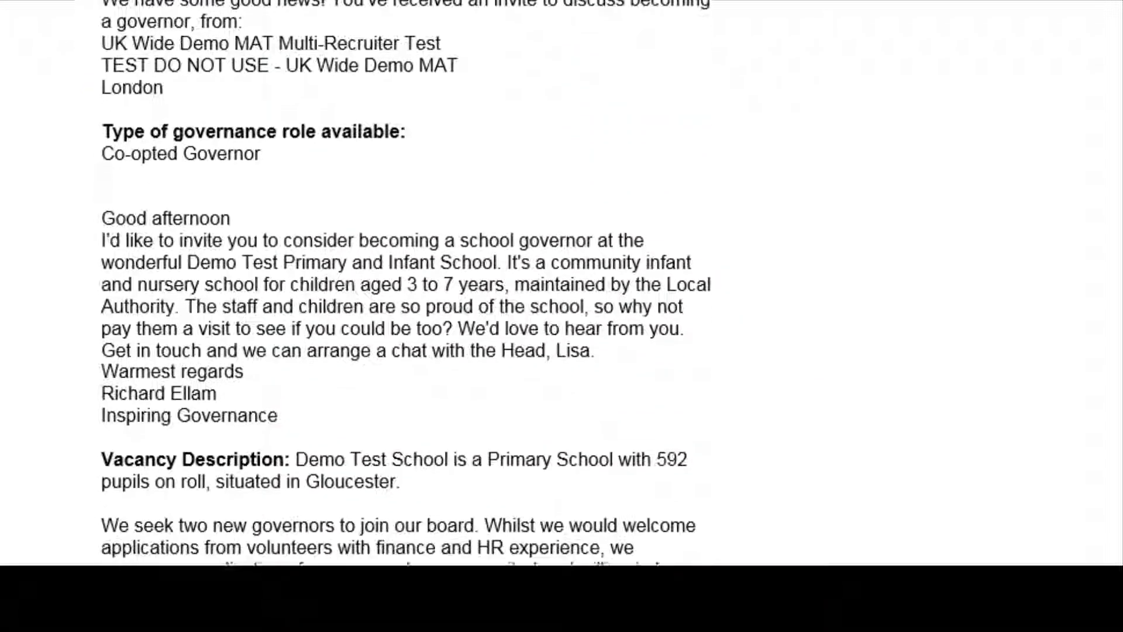
{"action": "scroll", "coordinate": [402, 282], "scroll_direction": "down", "scroll_amount": 4}
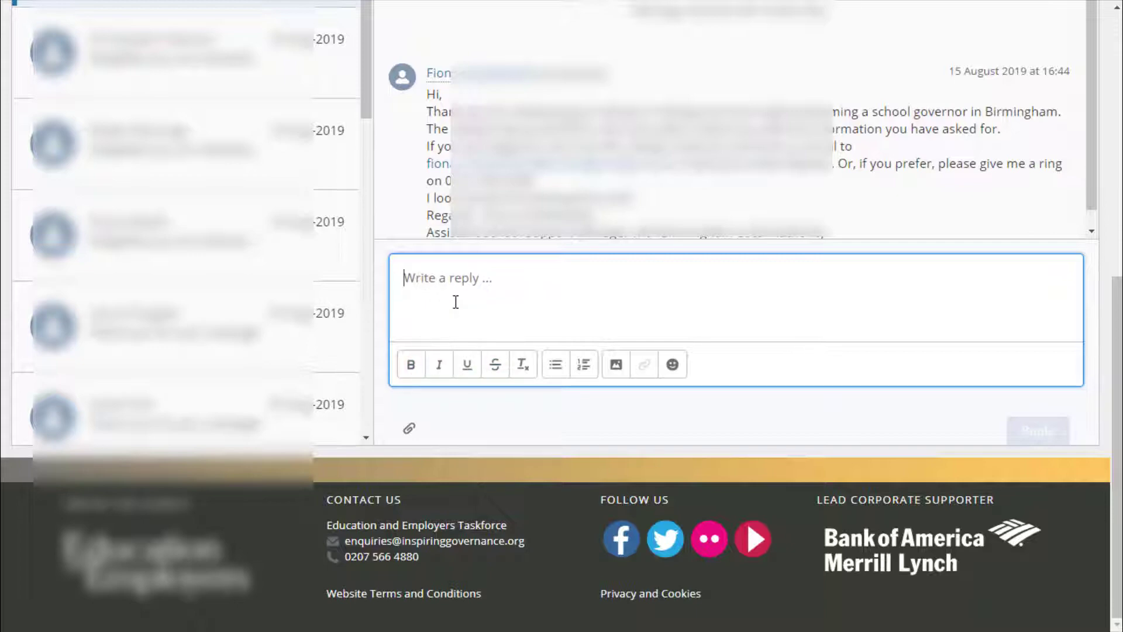
Enter and clear the trial reply "asasas" in the chat conversation, and start adding an attachment.
{"action": "type", "text": "asasas"}
{"action": "left_click_drag", "start_coordinate": [445, 281], "coordinate": [390, 281]}
{"action": "key", "text": "BackSpace"}
{"action": "left_click", "coordinate": [412, 432]}
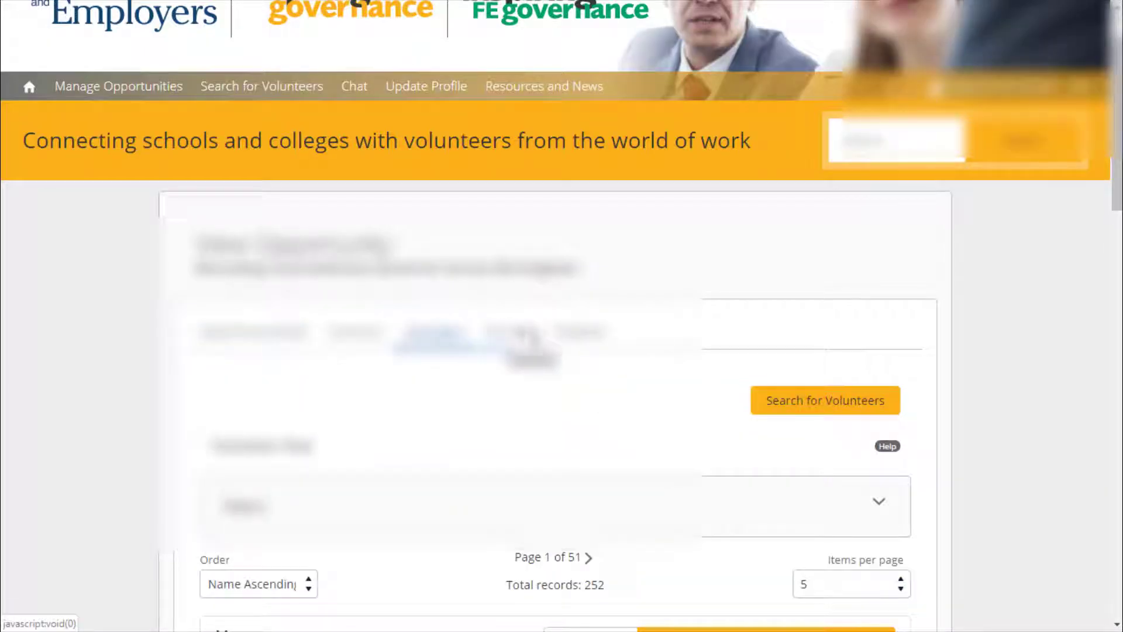
{"action": "scroll", "coordinate": [532, 334], "scroll_direction": "down", "scroll_amount": 5}
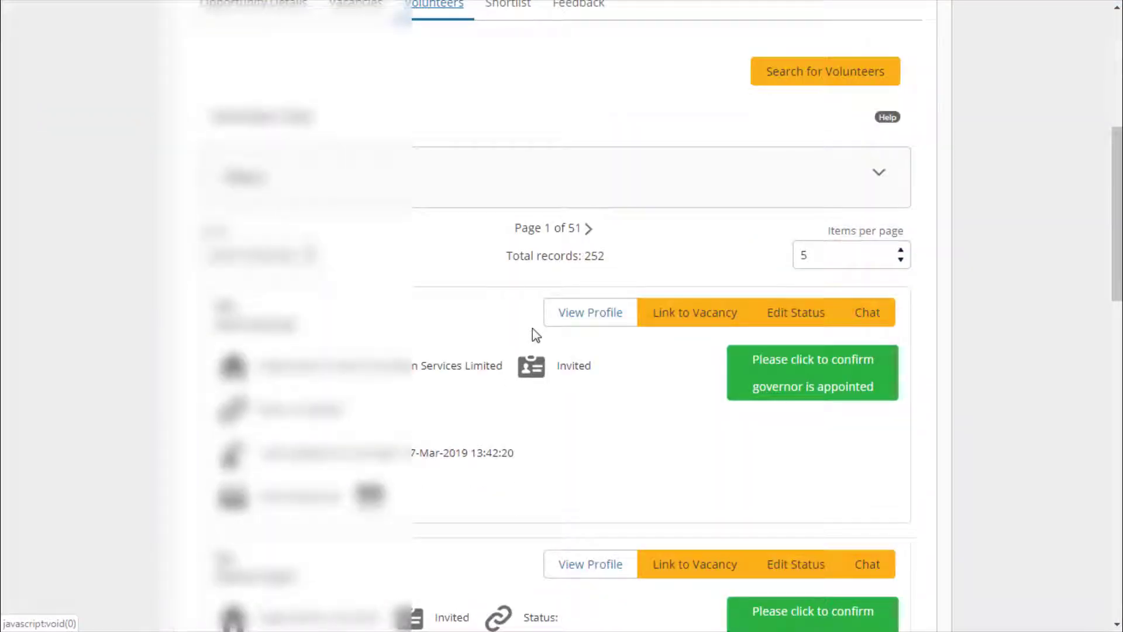